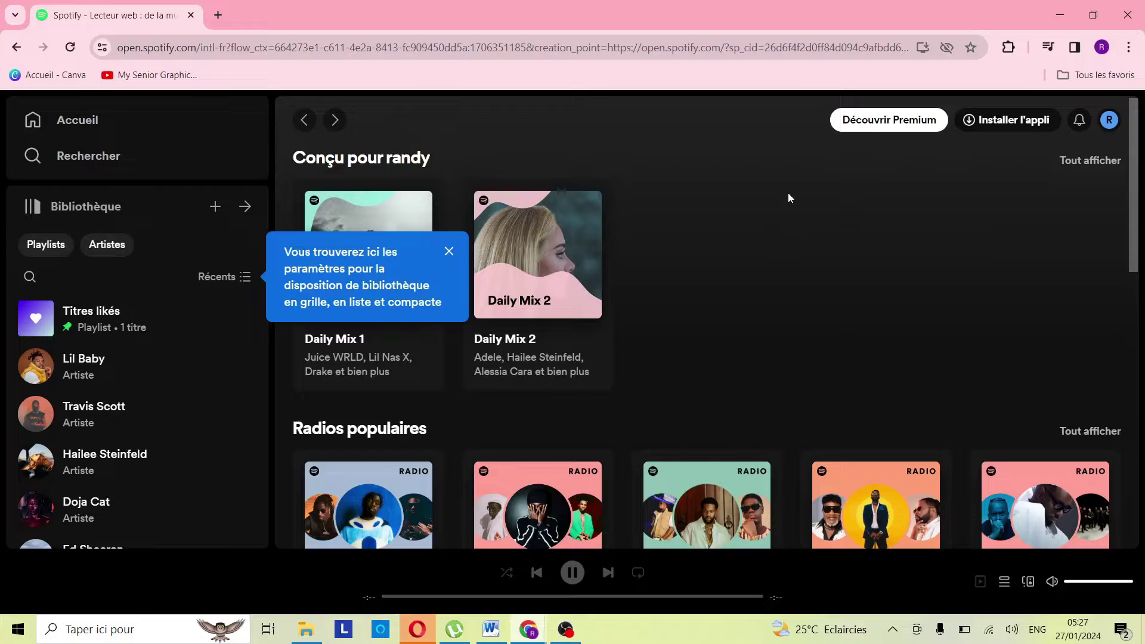
Step: Dismiss the blue library-layout tip so the Daily Mix covers on Spotify's home page are fully visible
{"action": "scroll", "coordinate": [667, 271], "scroll_direction": "down", "scroll_amount": 5}
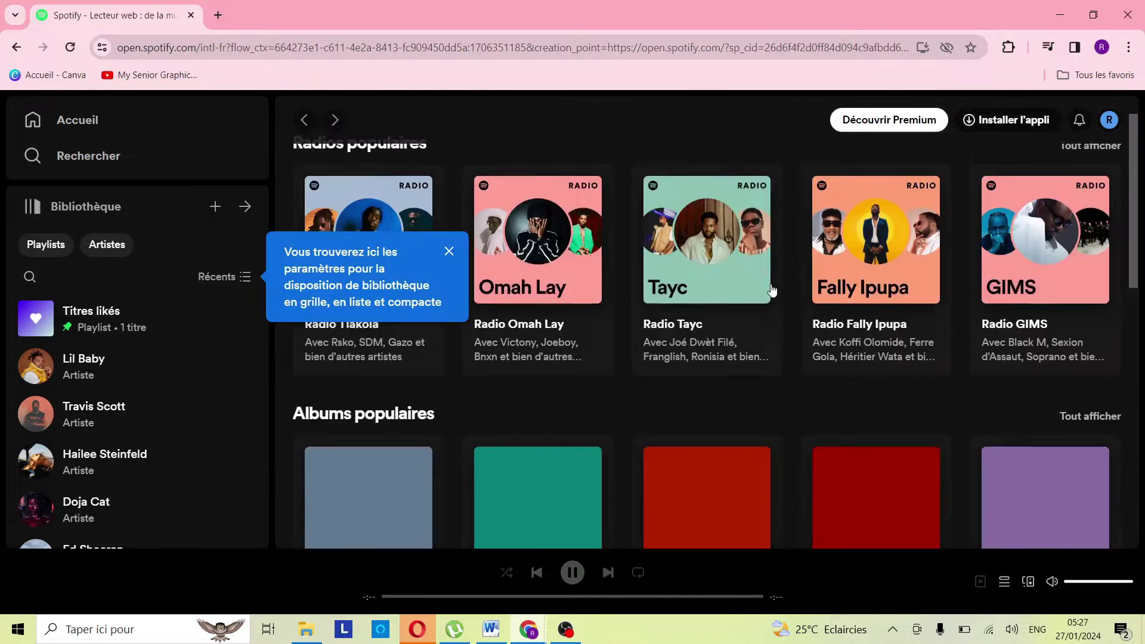
{"action": "scroll", "coordinate": [770, 287], "scroll_direction": "up", "scroll_amount": 5}
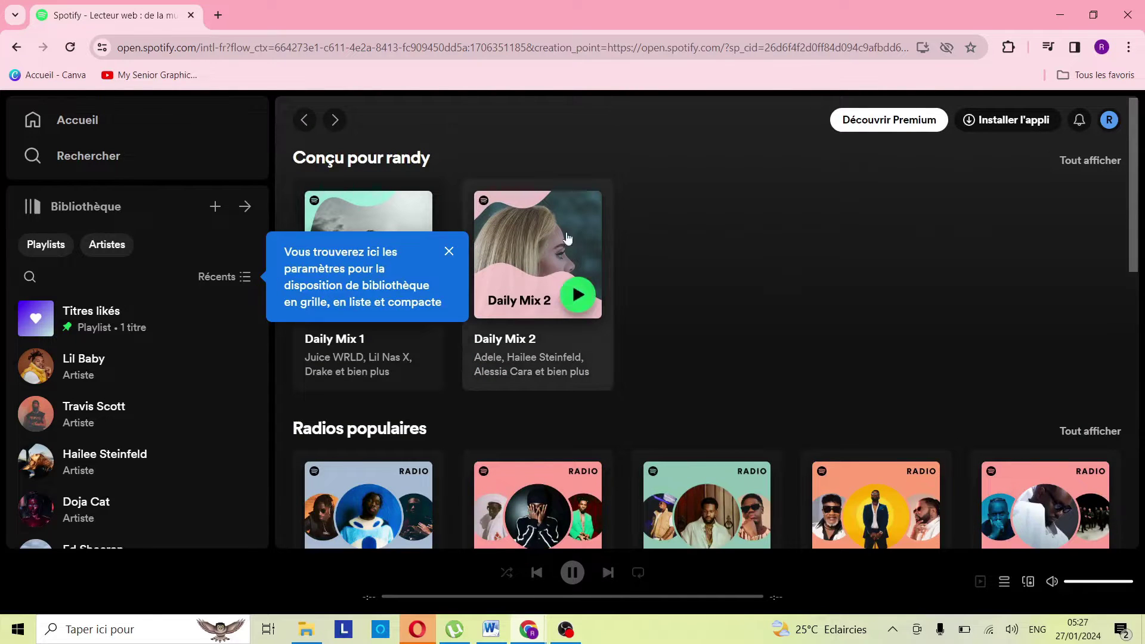
{"action": "left_click", "coordinate": [449, 252]}
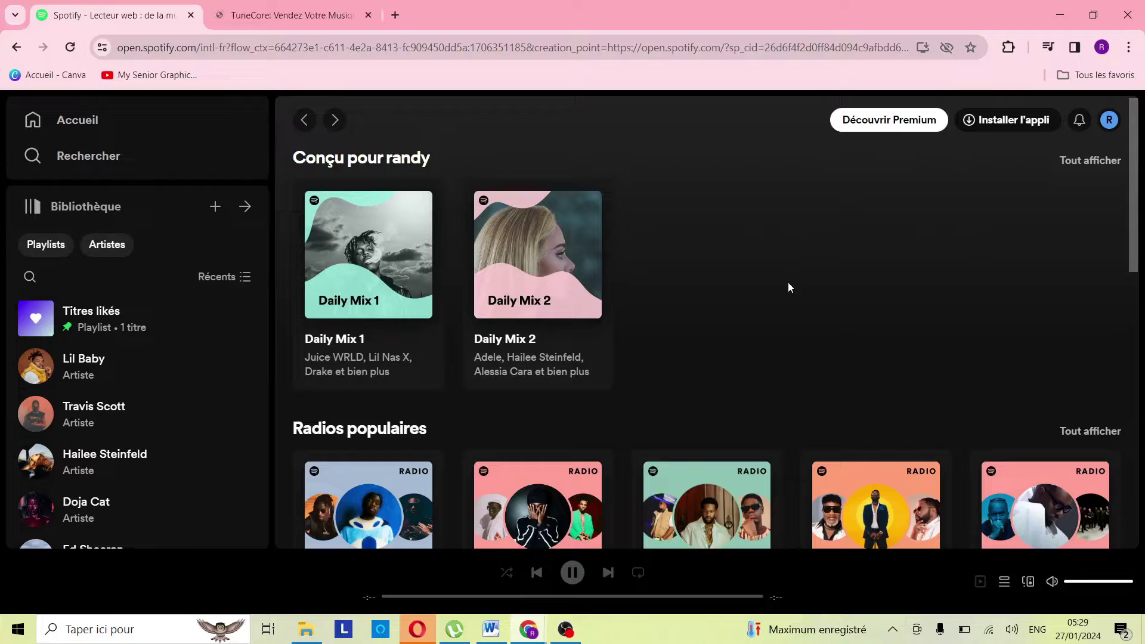
{"action": "scroll", "coordinate": [788, 282], "scroll_direction": "down", "scroll_amount": 3}
{"action": "scroll", "coordinate": [789, 291], "scroll_direction": "up", "scroll_amount": 3}
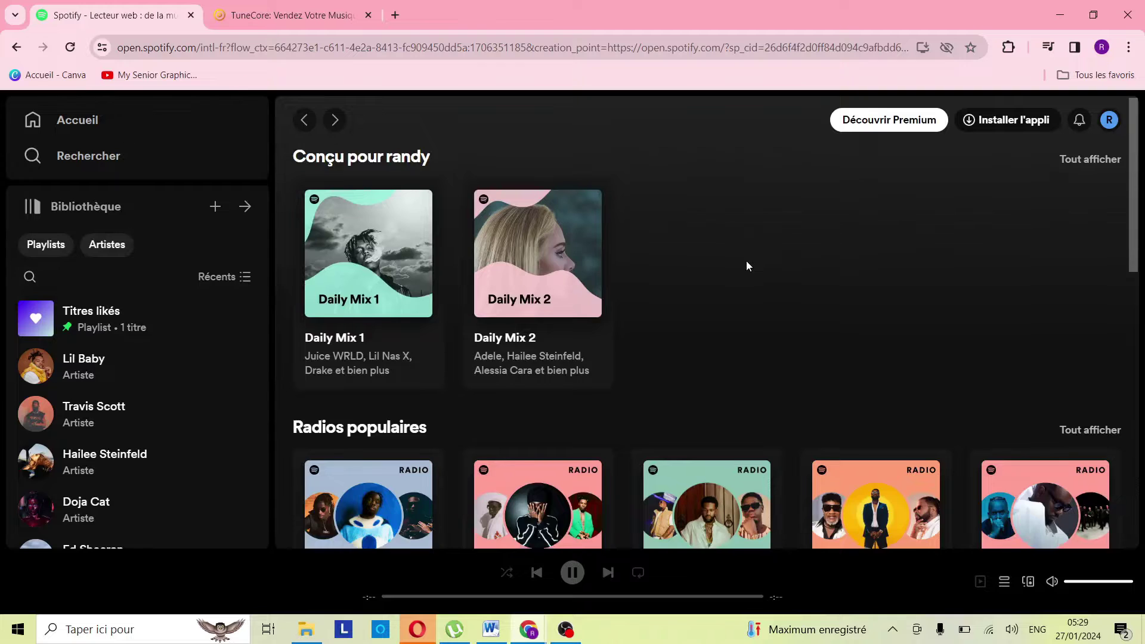
{"action": "scroll", "coordinate": [746, 260], "scroll_direction": "down", "scroll_amount": 3}
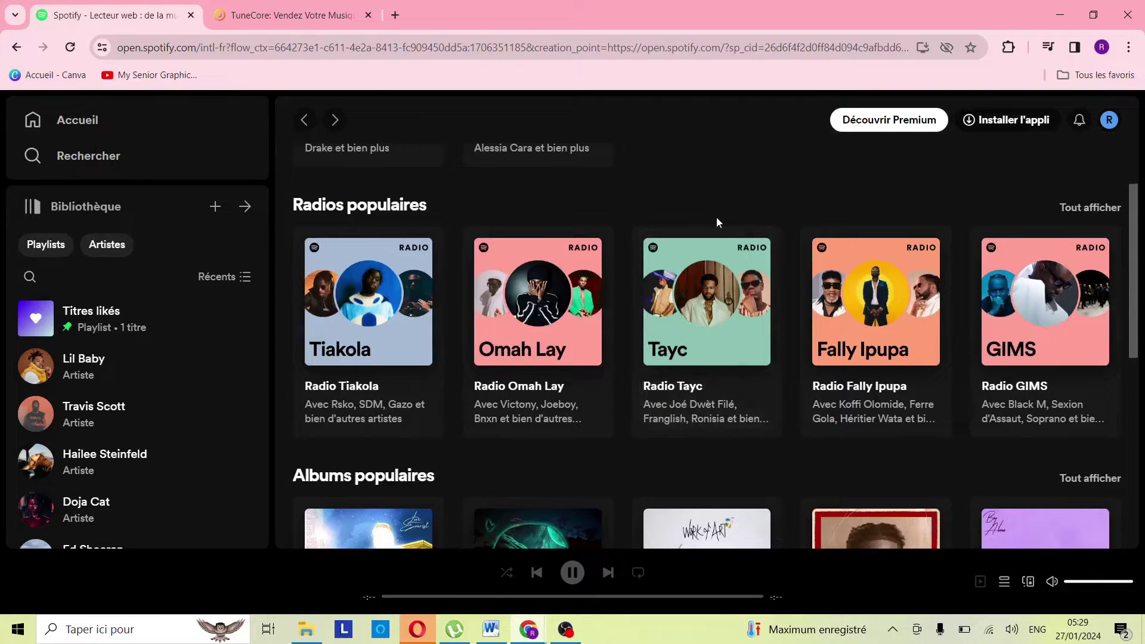
{"action": "scroll", "coordinate": [716, 222], "scroll_direction": "up", "scroll_amount": 1}
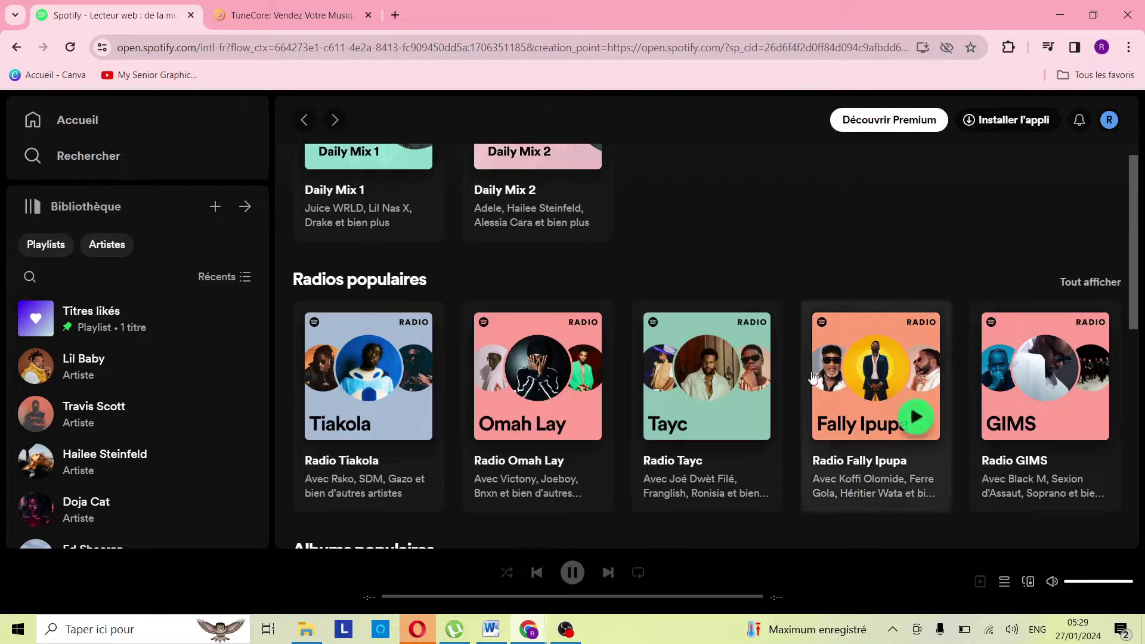
{"action": "left_click", "coordinate": [284, 13]}
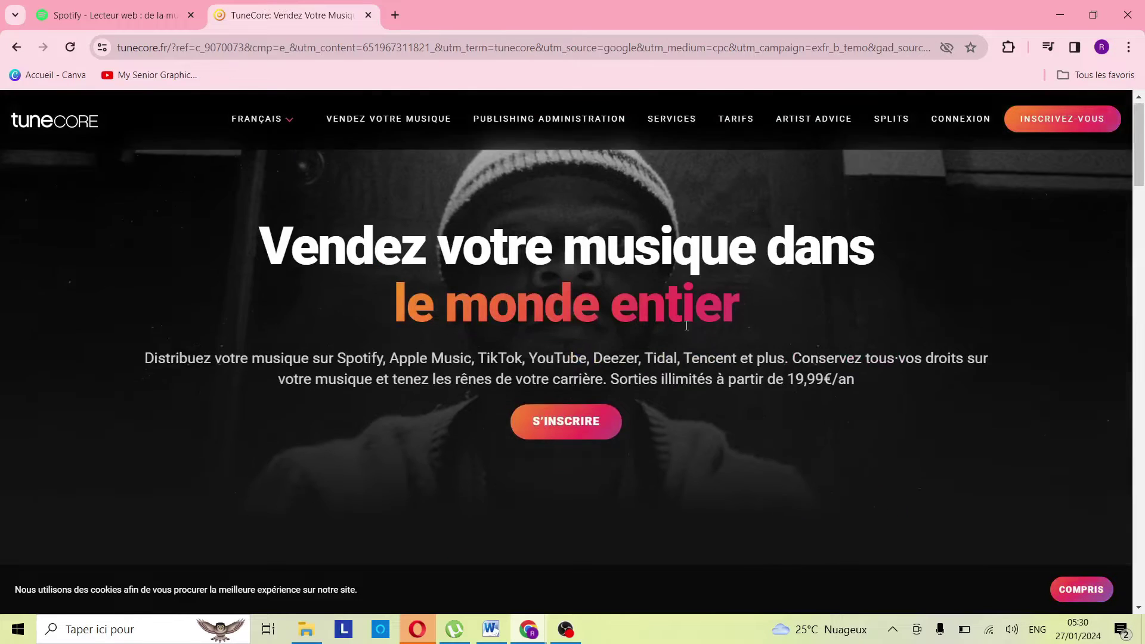
{"action": "scroll", "coordinate": [683, 328], "scroll_direction": "down", "scroll_amount": 10}
{"action": "scroll", "coordinate": [676, 332], "scroll_direction": "up", "scroll_amount": 8}
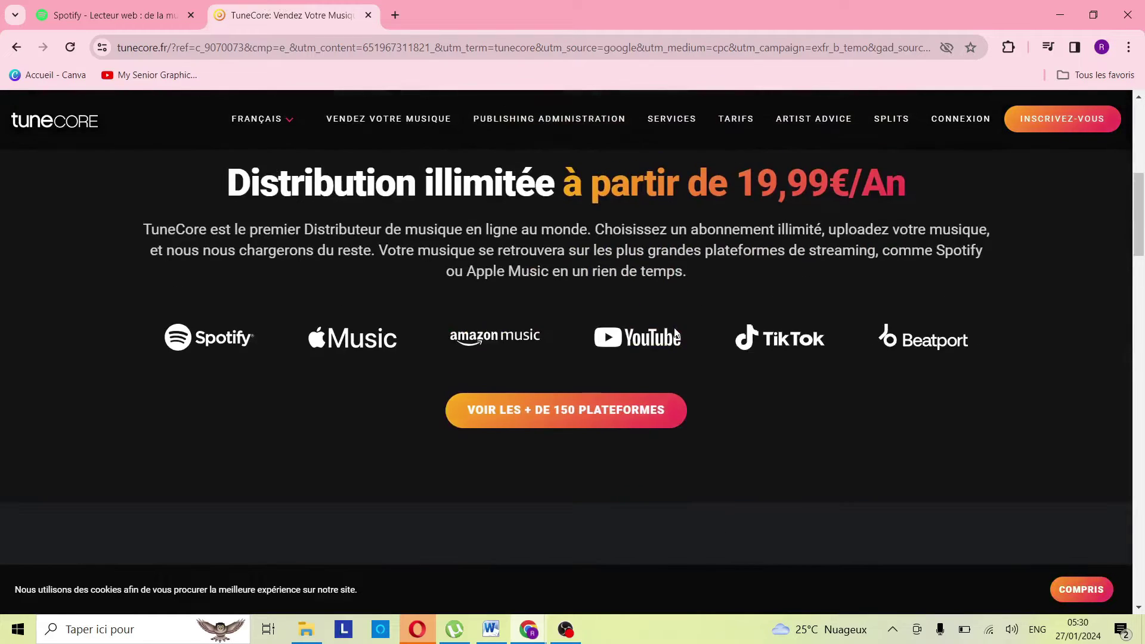
{"action": "scroll", "coordinate": [674, 328], "scroll_direction": "down", "scroll_amount": 3}
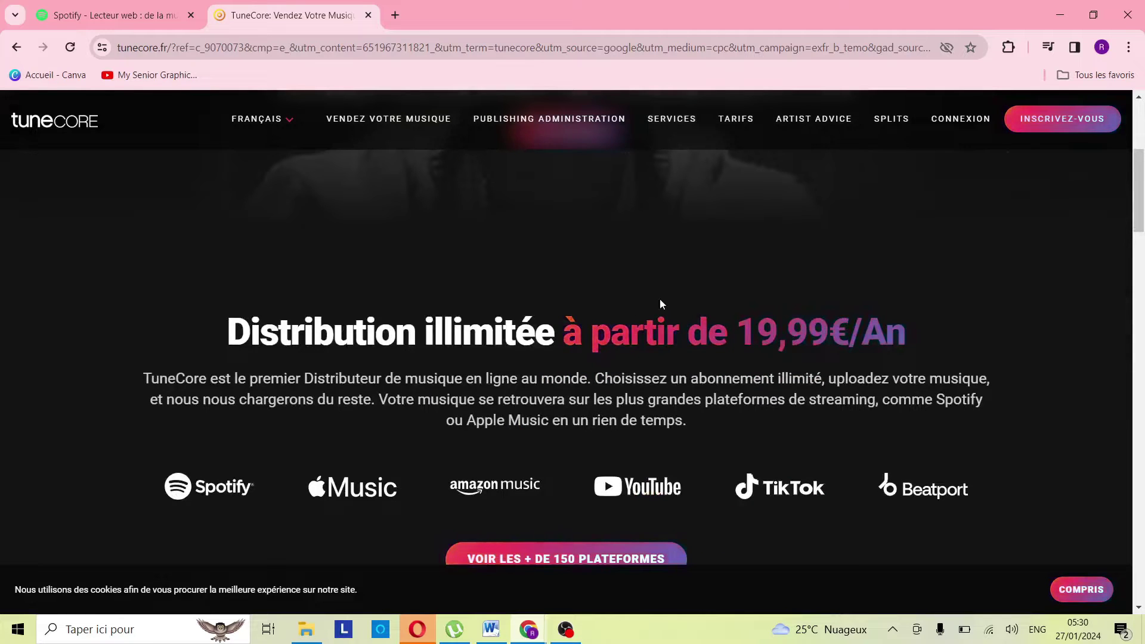
{"action": "left_click", "coordinate": [110, 15]}
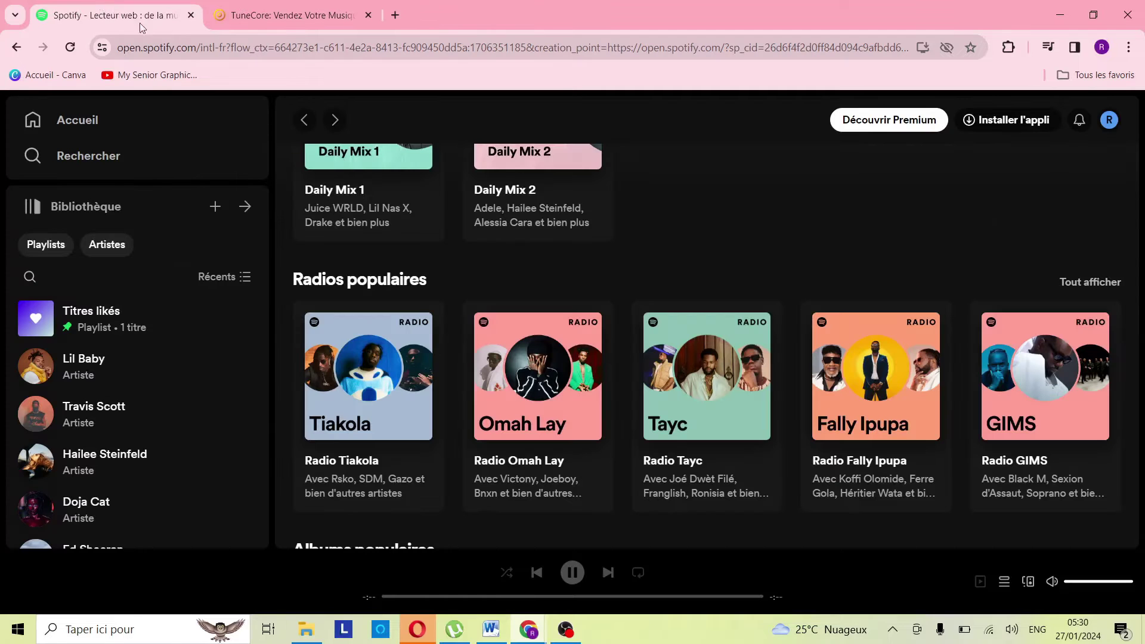
{"action": "key", "text": "ctrl+Tab"}
{"action": "scroll", "coordinate": [381, 351], "scroll_direction": "down", "scroll_amount": 4}
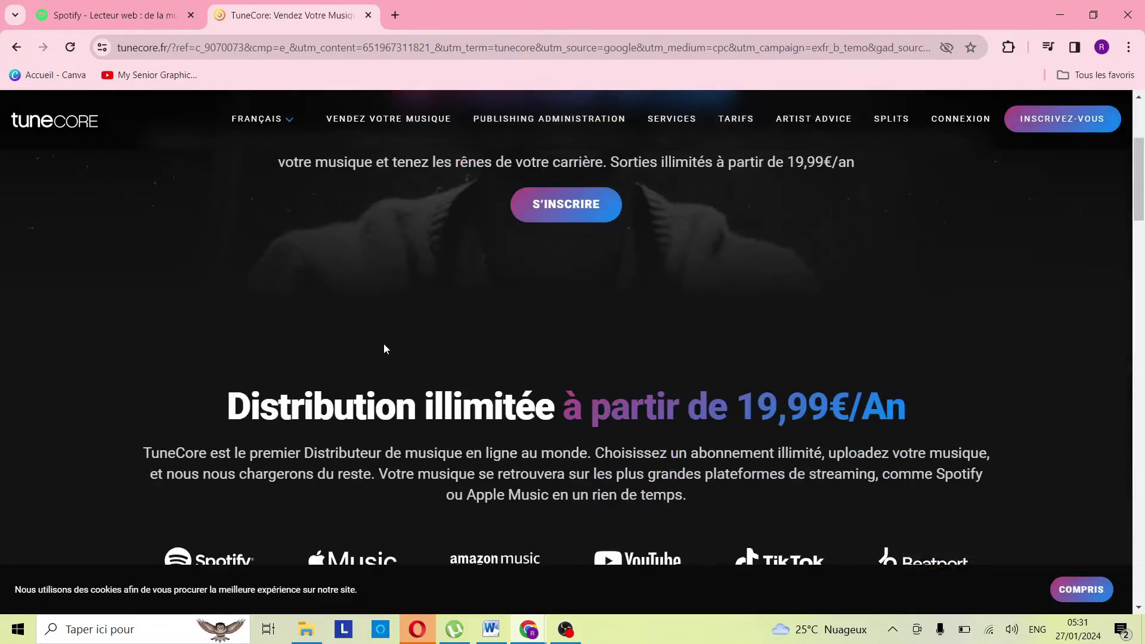
{"action": "scroll", "coordinate": [557, 471], "scroll_direction": "up", "scroll_amount": 2}
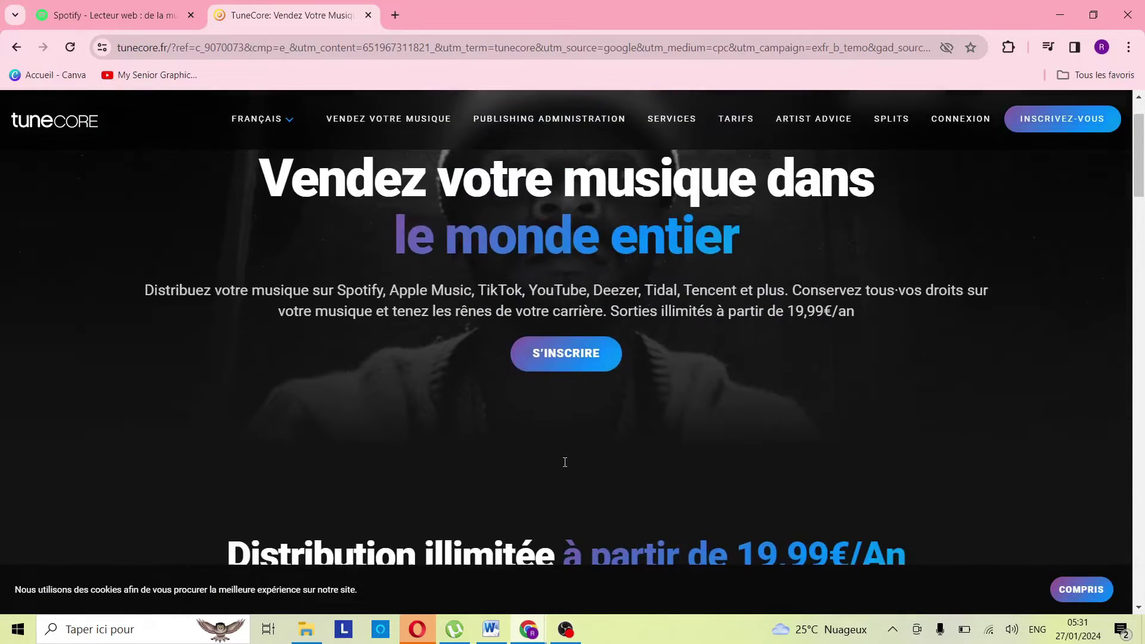
{"action": "scroll", "coordinate": [565, 466], "scroll_direction": "down", "scroll_amount": 2}
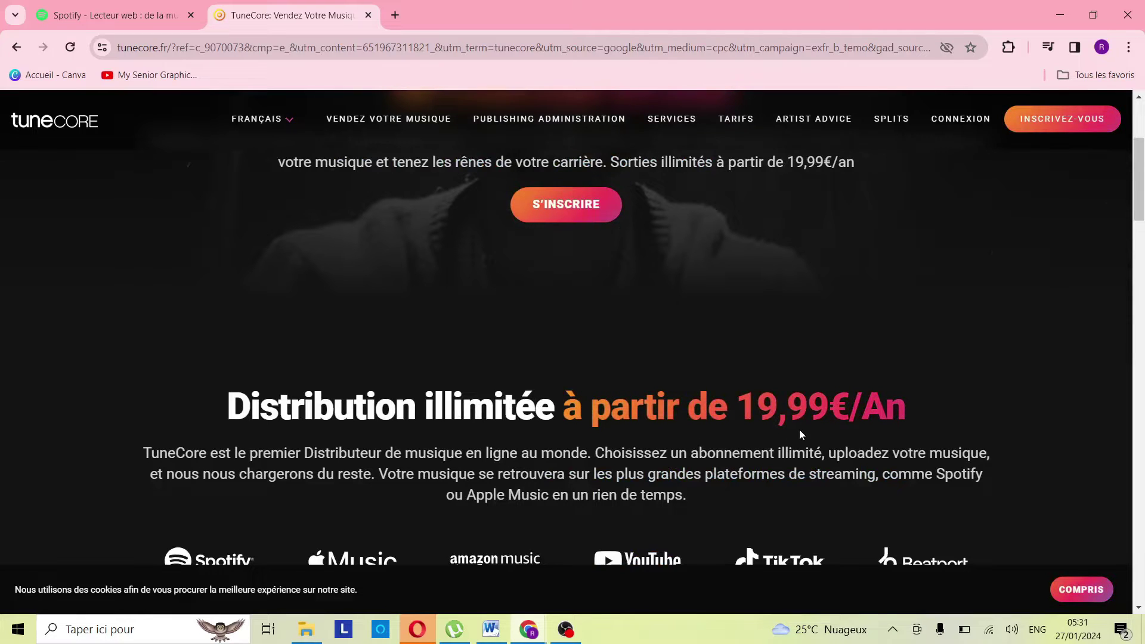
{"action": "scroll", "coordinate": [810, 418], "scroll_direction": "up", "scroll_amount": 2}
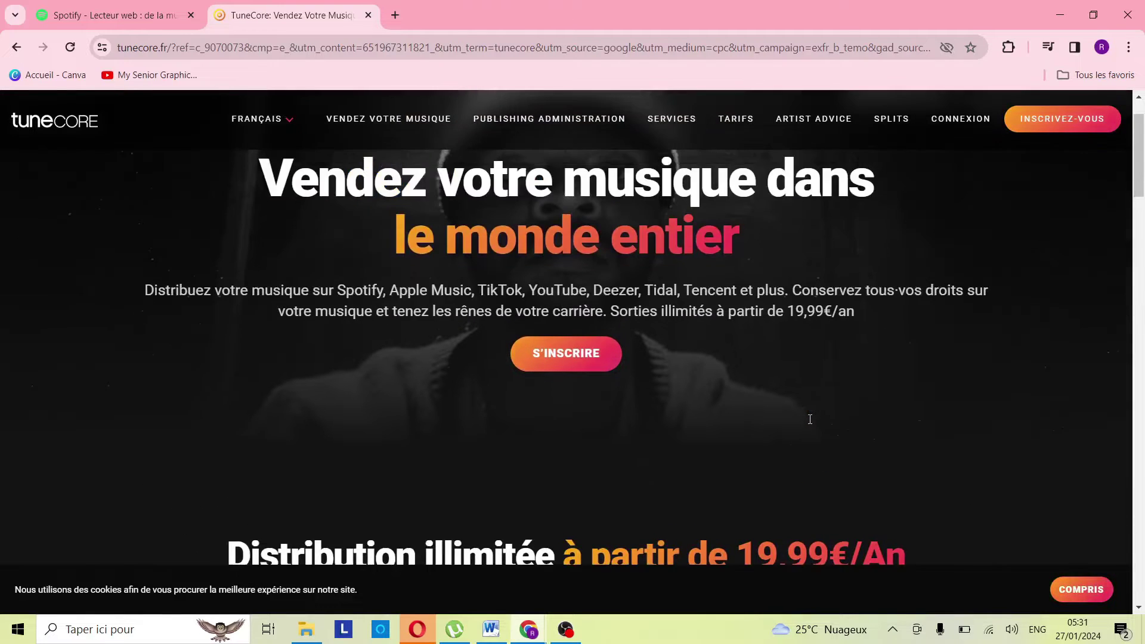
{"action": "scroll", "coordinate": [811, 417], "scroll_direction": "down", "scroll_amount": 2}
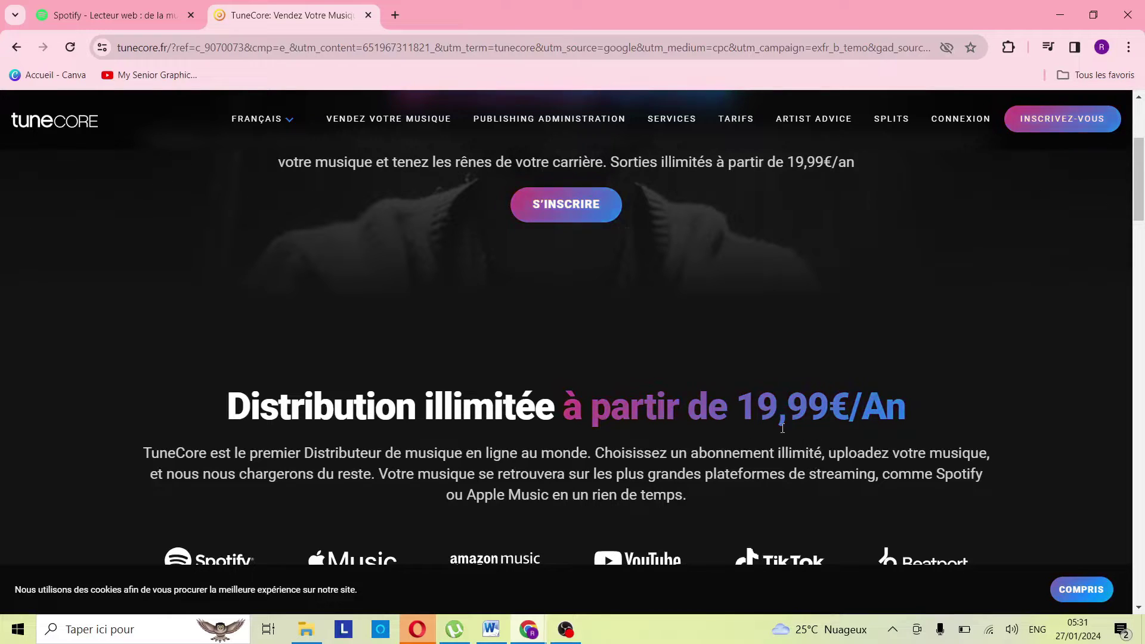
{"action": "scroll", "coordinate": [783, 428], "scroll_direction": "down", "scroll_amount": 5}
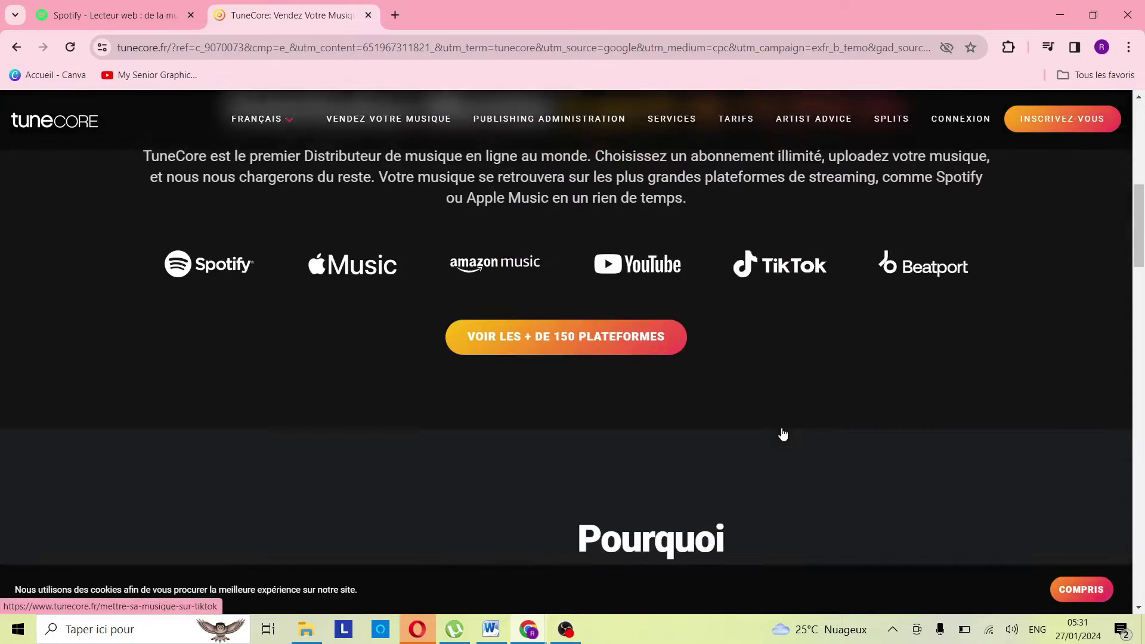
{"action": "scroll", "coordinate": [781, 430], "scroll_direction": "up", "scroll_amount": 9}
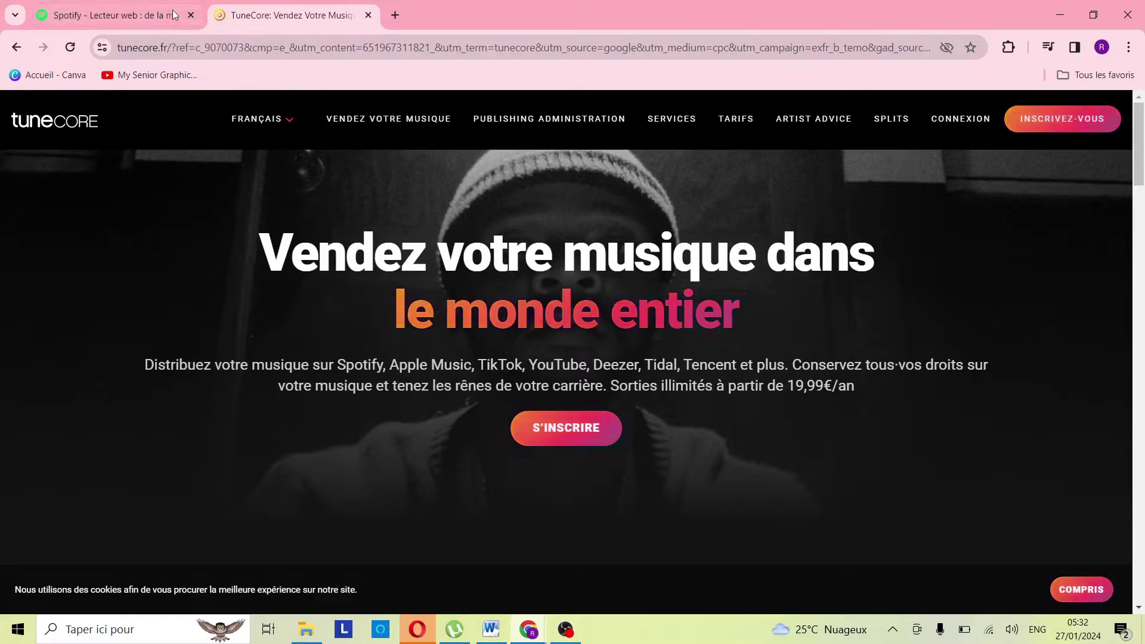
{"action": "left_click", "coordinate": [151, 11]}
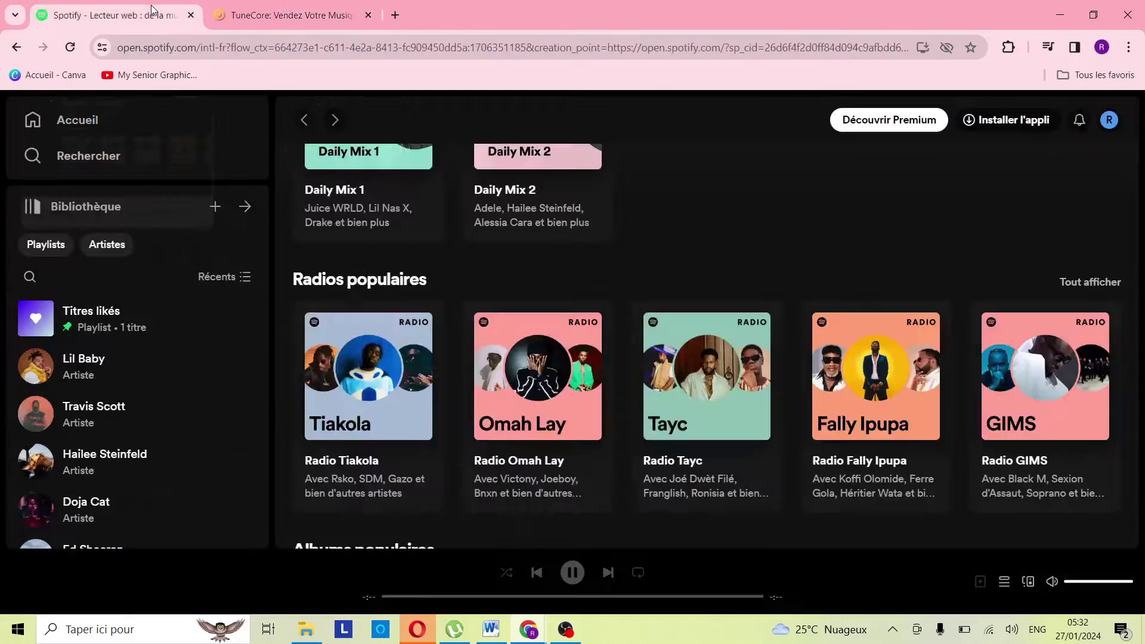
Step: Return to the TuneCore landing page and open the Rejoindre TuneCore form's password fields
{"action": "left_click", "coordinate": [286, 15]}
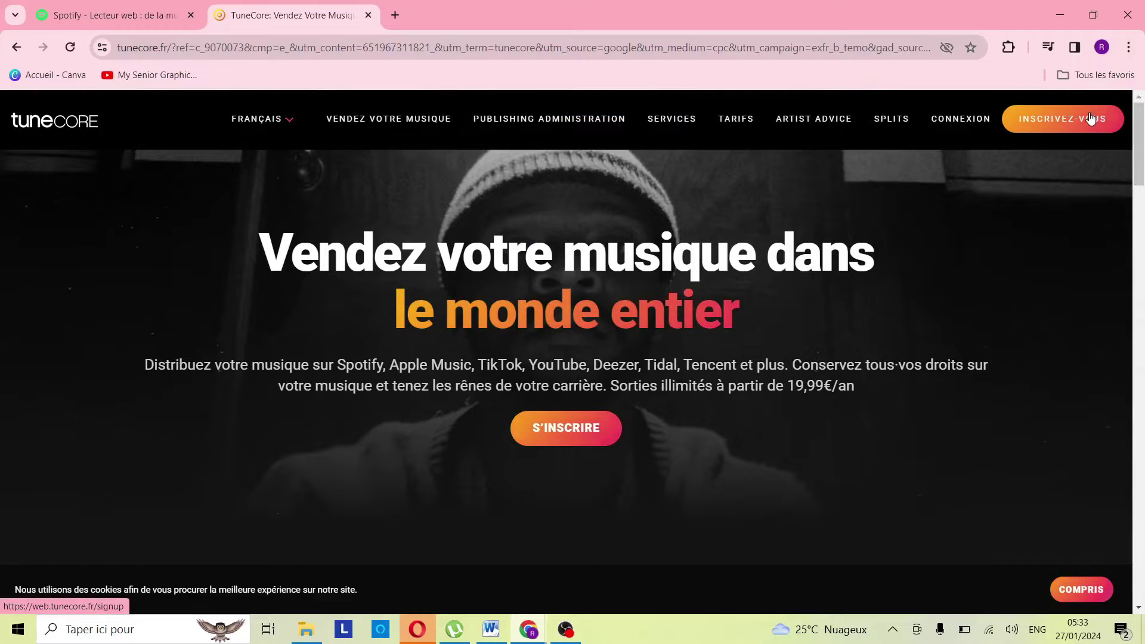
{"action": "left_click", "coordinate": [1073, 118]}
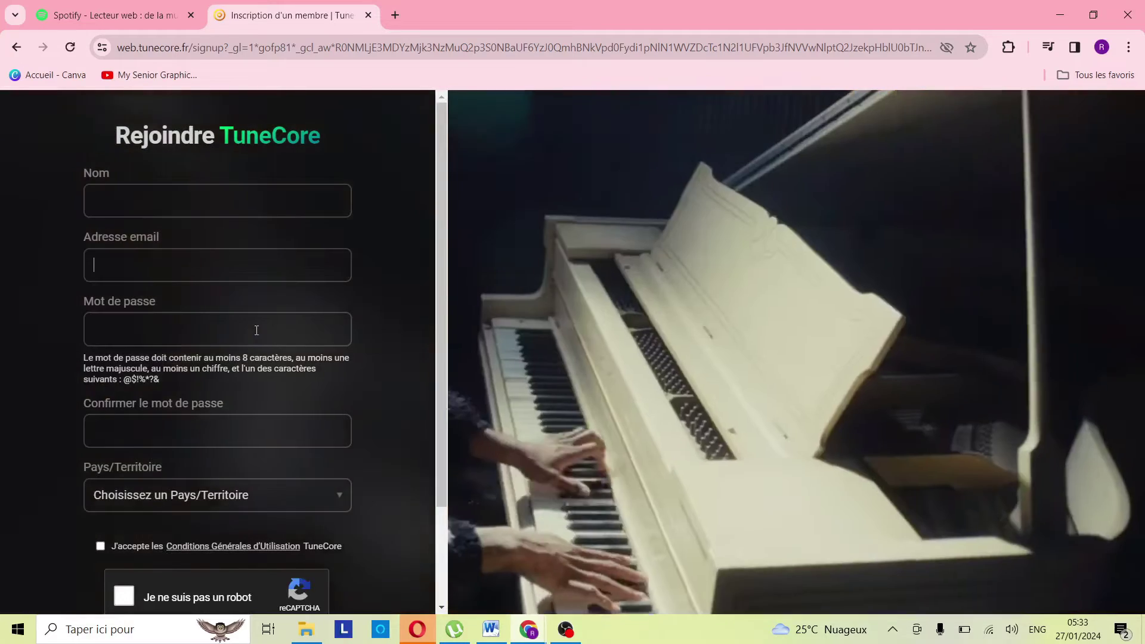
{"action": "left_click", "coordinate": [257, 330]}
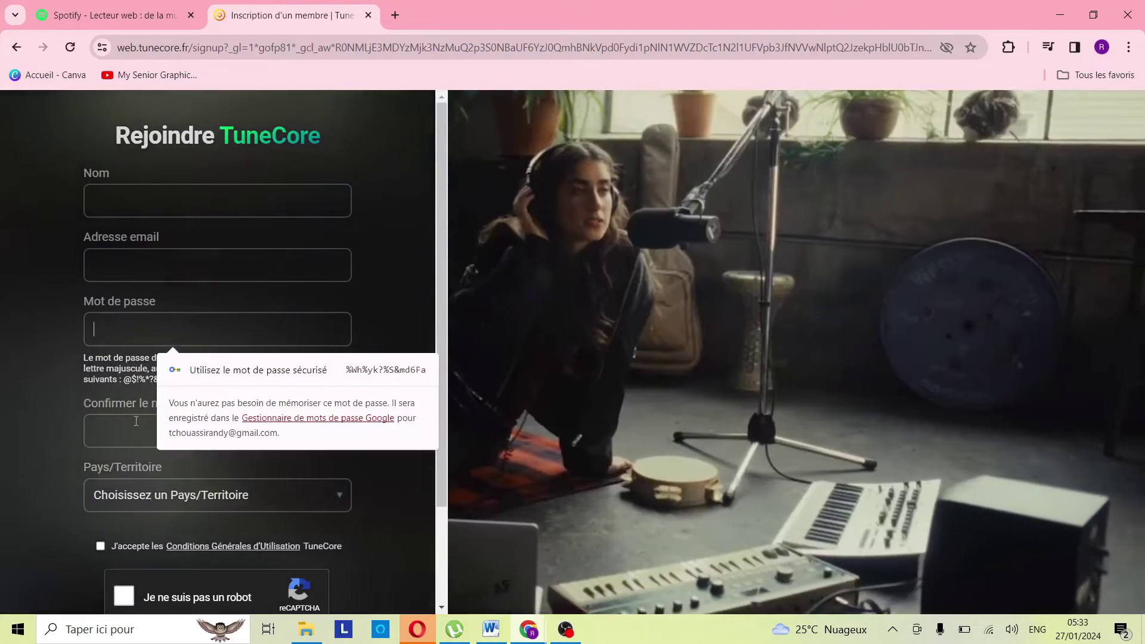
{"action": "left_click", "coordinate": [127, 423]}
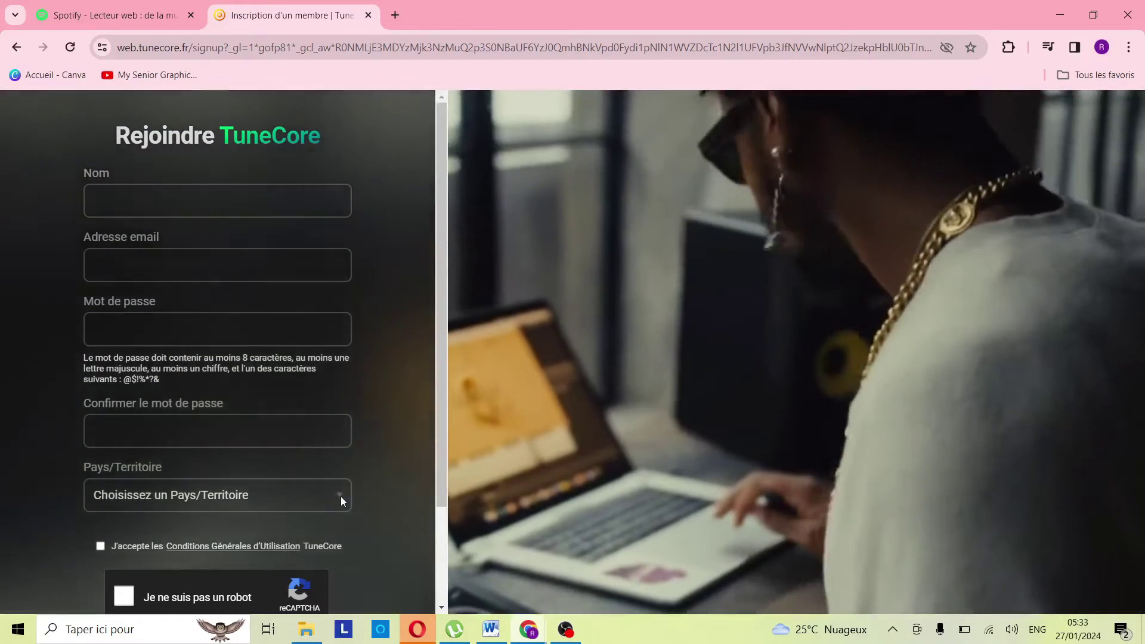
Step: Browse the Pays/Territoire list without choosing, tick the terms box, then return to the homepage
{"action": "left_click", "coordinate": [341, 500]}
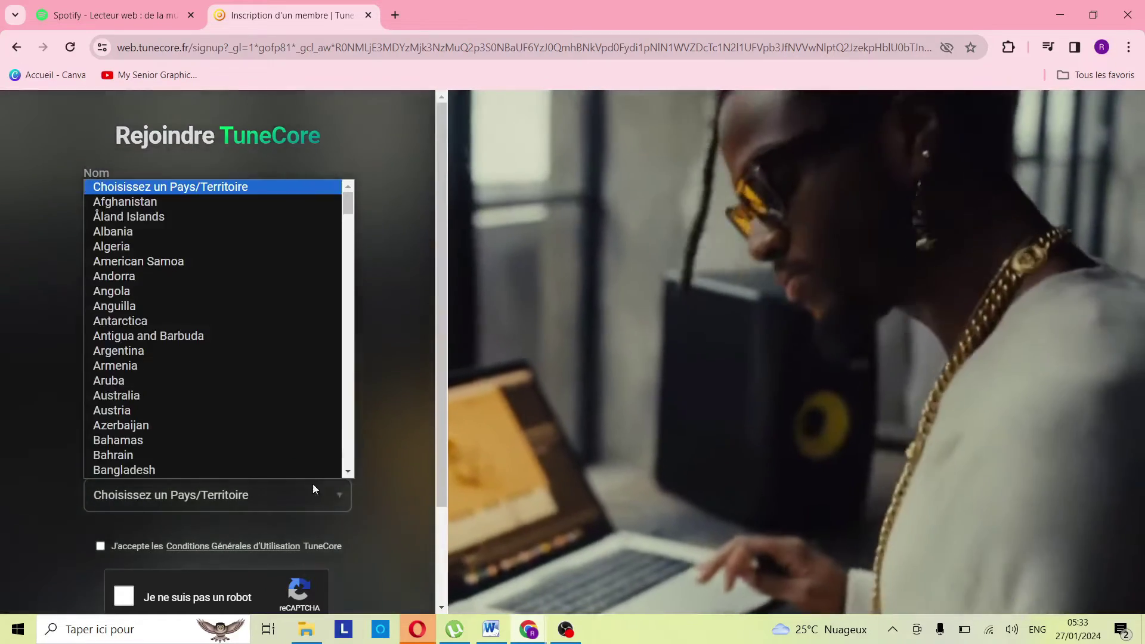
{"action": "scroll", "coordinate": [273, 396], "scroll_direction": "down", "scroll_amount": 20}
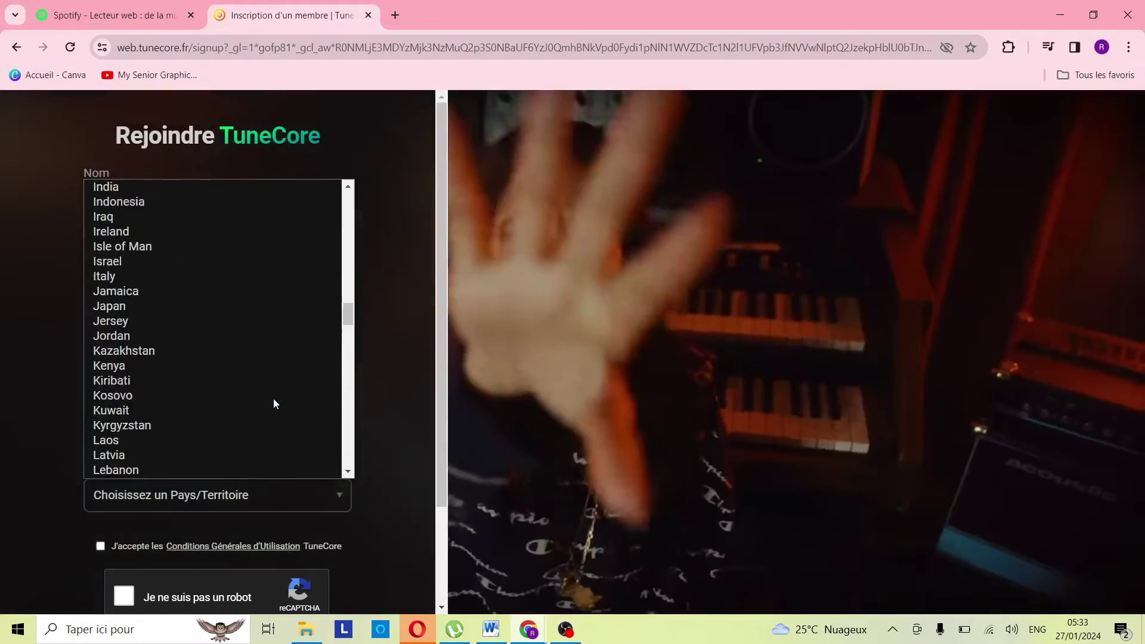
{"action": "scroll", "coordinate": [277, 399], "scroll_direction": "up", "scroll_amount": 20}
{"action": "scroll", "coordinate": [281, 406], "scroll_direction": "down", "scroll_amount": 10}
{"action": "left_click", "coordinate": [28, 360]}
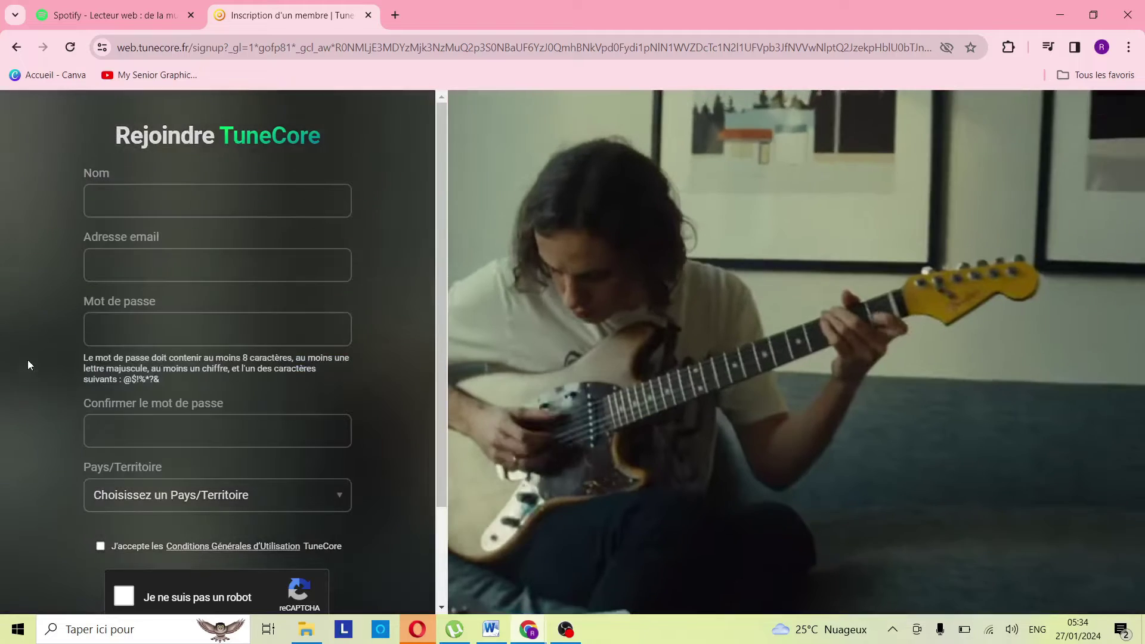
{"action": "scroll", "coordinate": [173, 387], "scroll_direction": "down", "scroll_amount": 2}
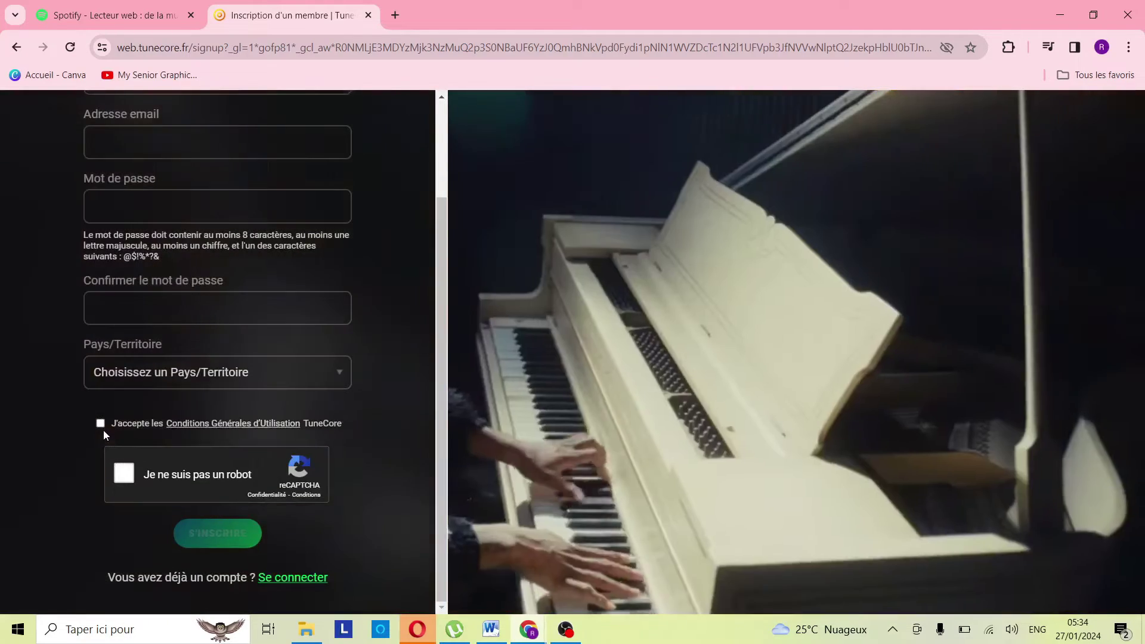
{"action": "left_click", "coordinate": [101, 424]}
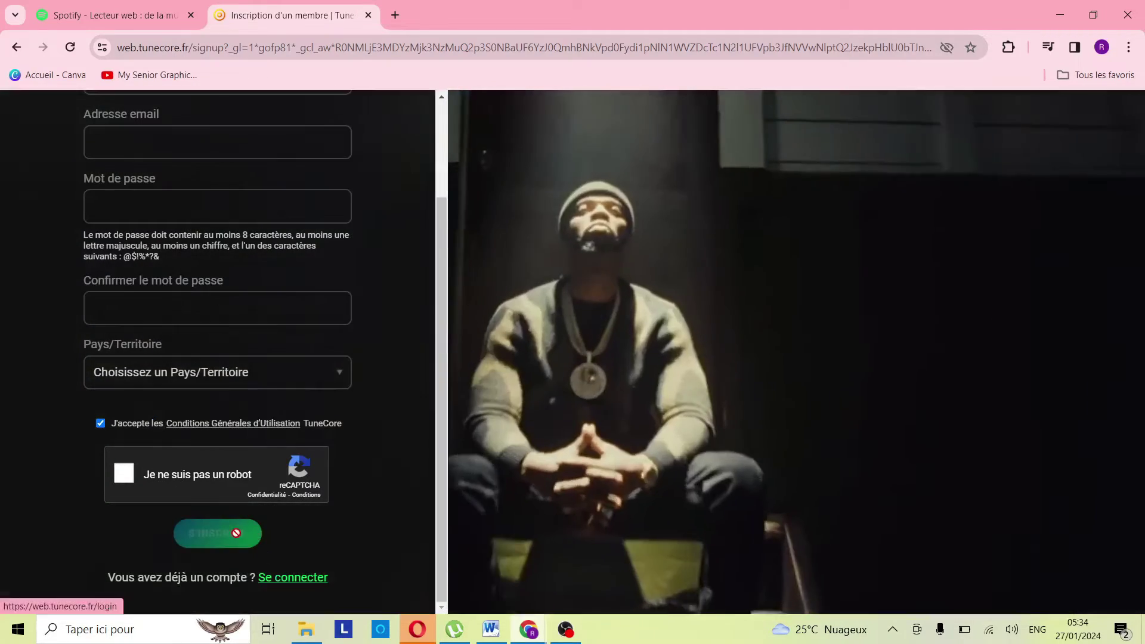
{"action": "key", "text": "alt+Left"}
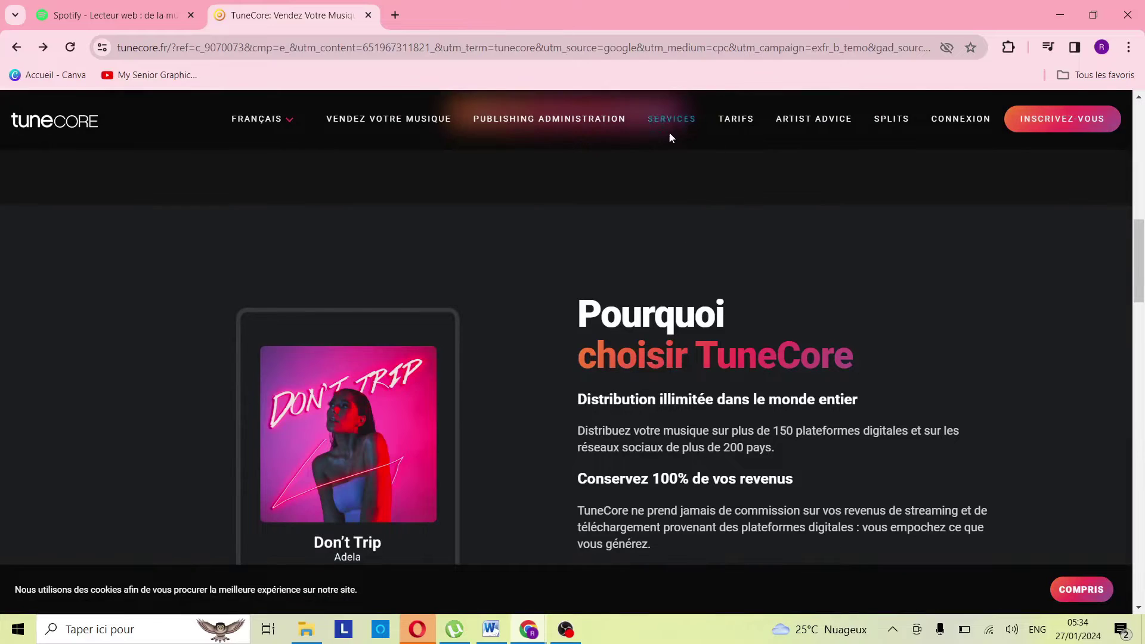
Step: Open TuneCore's Tarifs page and scroll through the four plan cards
{"action": "left_click", "coordinate": [740, 124]}
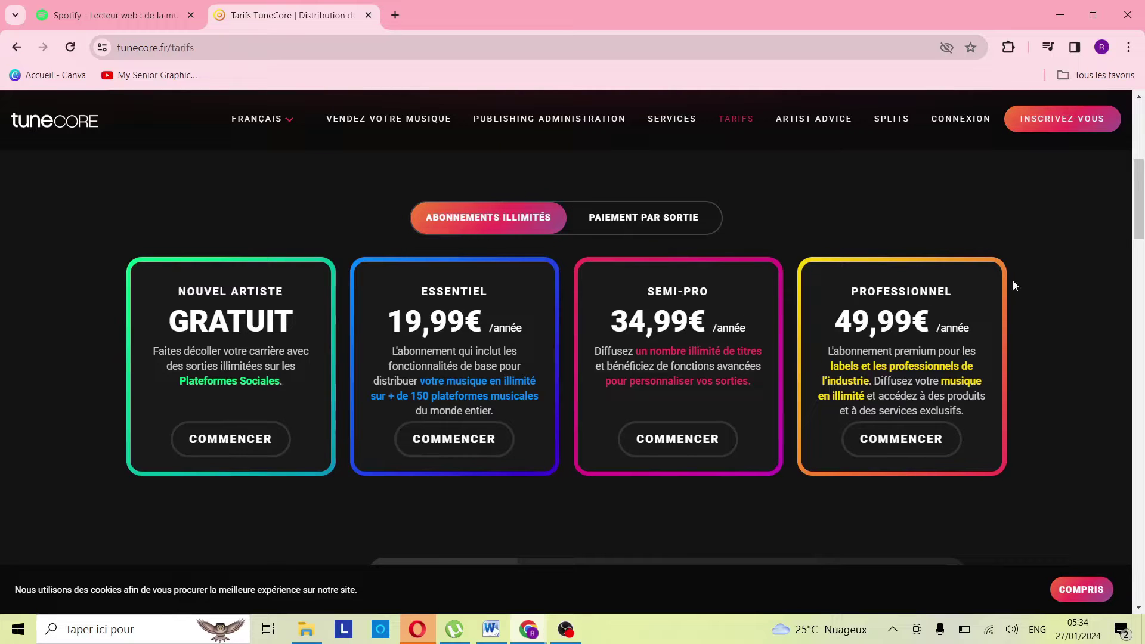
{"action": "scroll", "coordinate": [1005, 304], "scroll_direction": "down", "scroll_amount": 1}
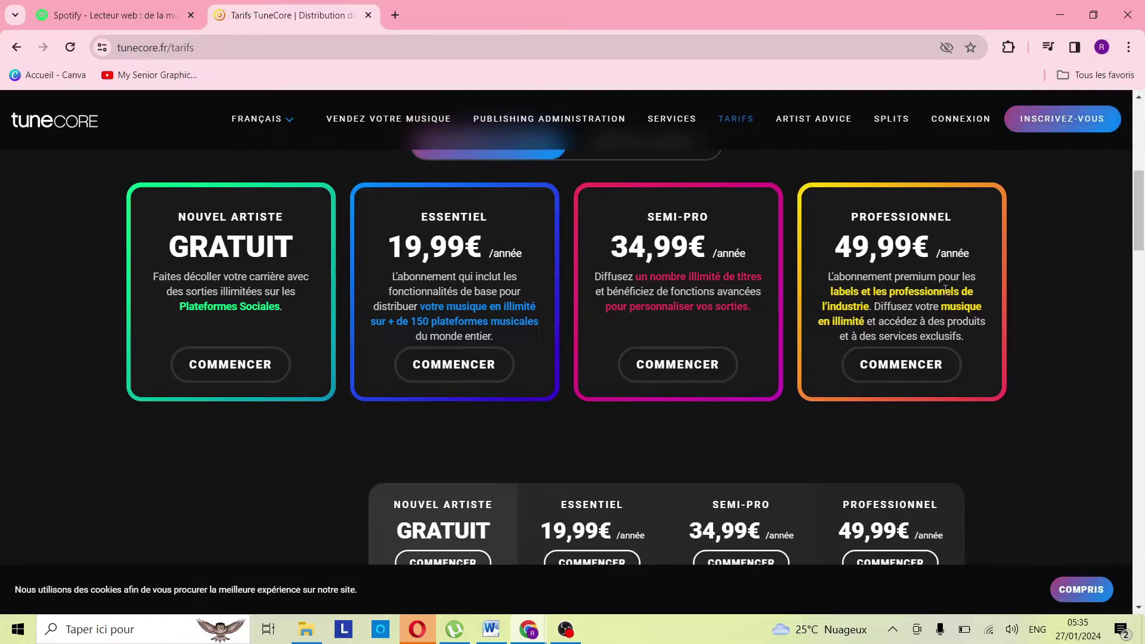
{"action": "scroll", "coordinate": [918, 298], "scroll_direction": "down", "scroll_amount": 6}
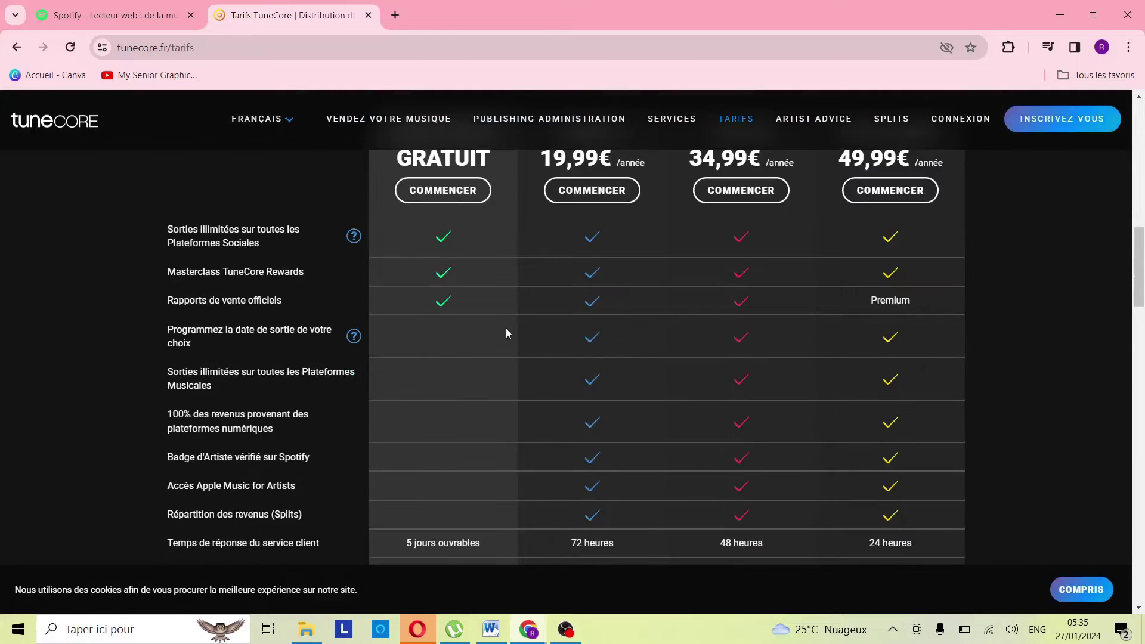
{"action": "scroll", "coordinate": [536, 245], "scroll_direction": "up", "scroll_amount": 3}
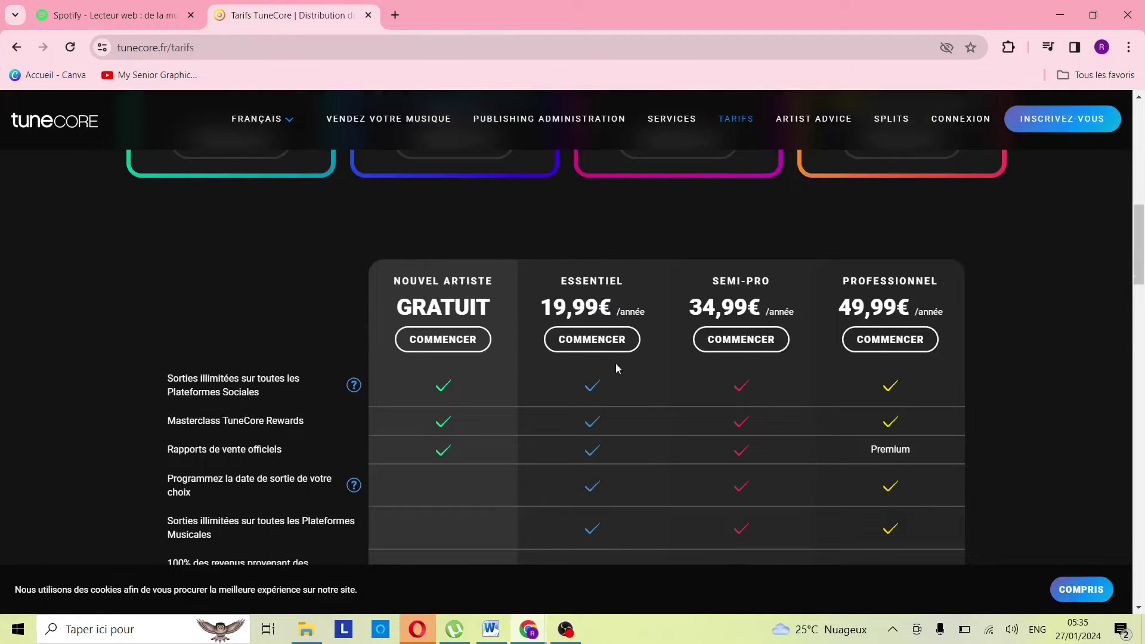
{"action": "scroll", "coordinate": [628, 366], "scroll_direction": "down", "scroll_amount": 4}
{"action": "scroll", "coordinate": [629, 361], "scroll_direction": "down", "scroll_amount": 4}
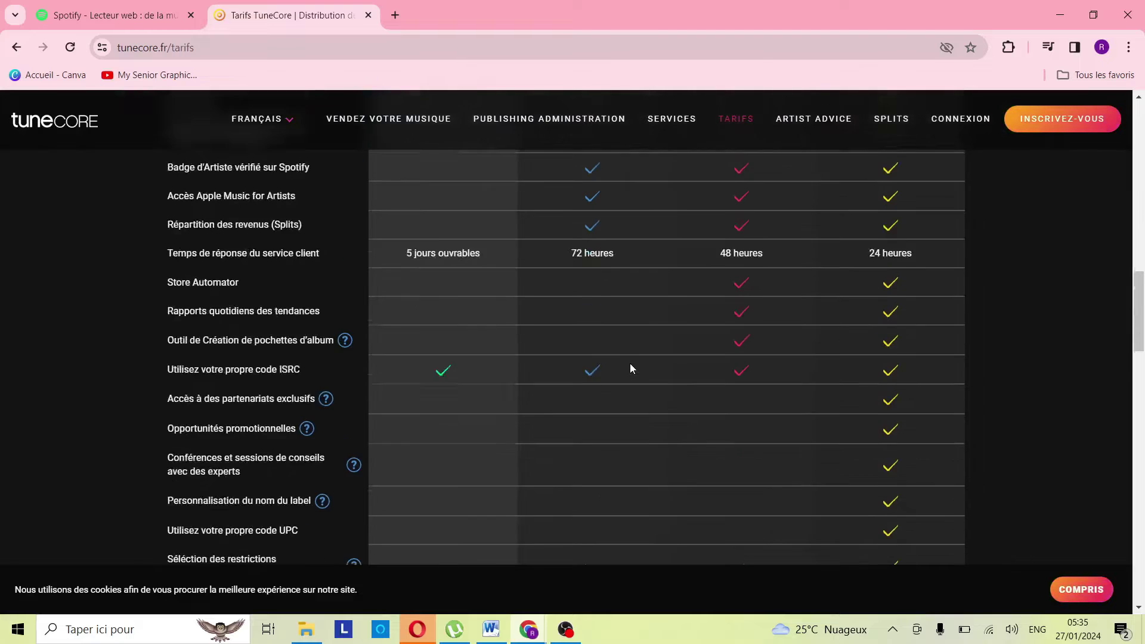
{"action": "scroll", "coordinate": [631, 366], "scroll_direction": "up", "scroll_amount": 1}
{"action": "scroll", "coordinate": [632, 366], "scroll_direction": "down", "scroll_amount": 6}
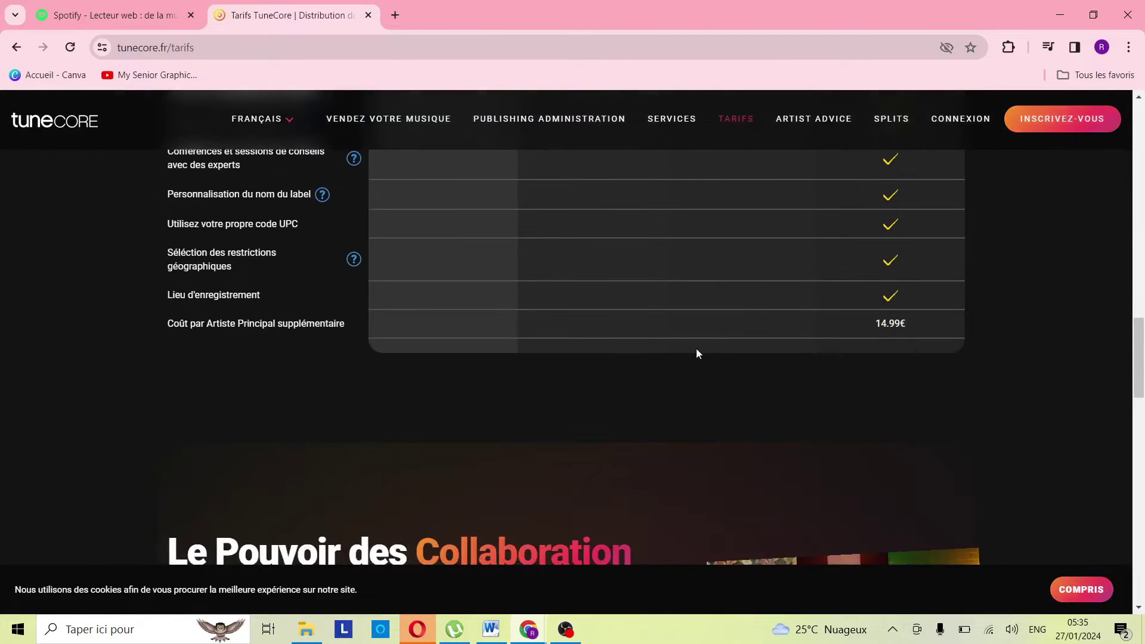
{"action": "scroll", "coordinate": [656, 349], "scroll_direction": "up", "scroll_amount": 2}
Step: Scroll the feature comparison down to 'Aucun frein à votre carrière', then switch to the Spotify tab
{"action": "scroll", "coordinate": [639, 347], "scroll_direction": "up", "scroll_amount": 7}
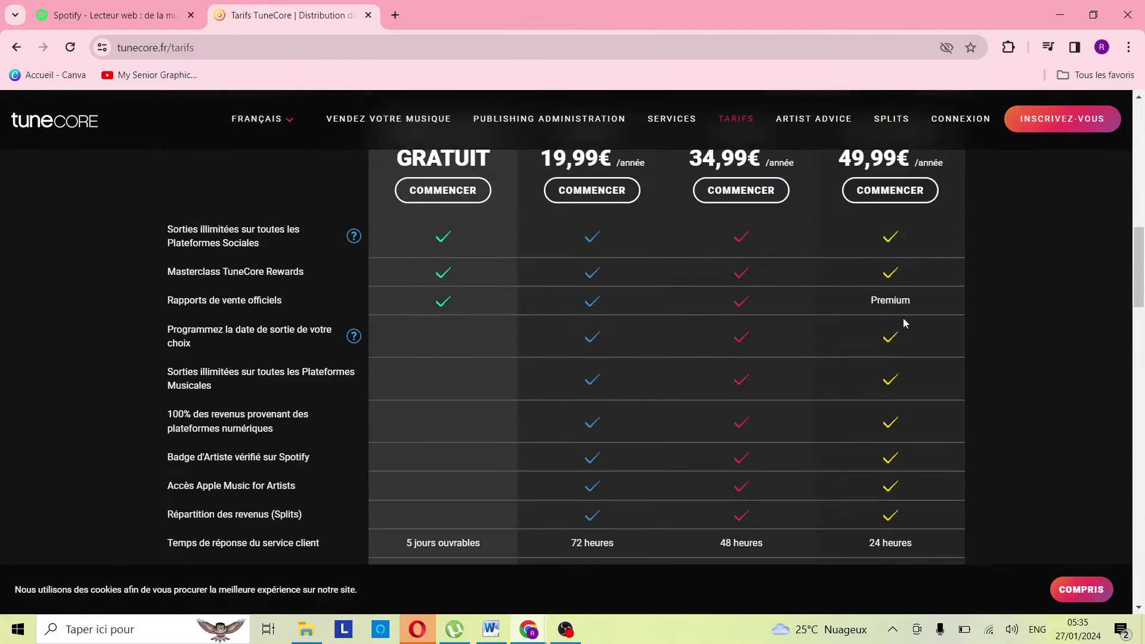
{"action": "scroll", "coordinate": [907, 329], "scroll_direction": "down", "scroll_amount": 15}
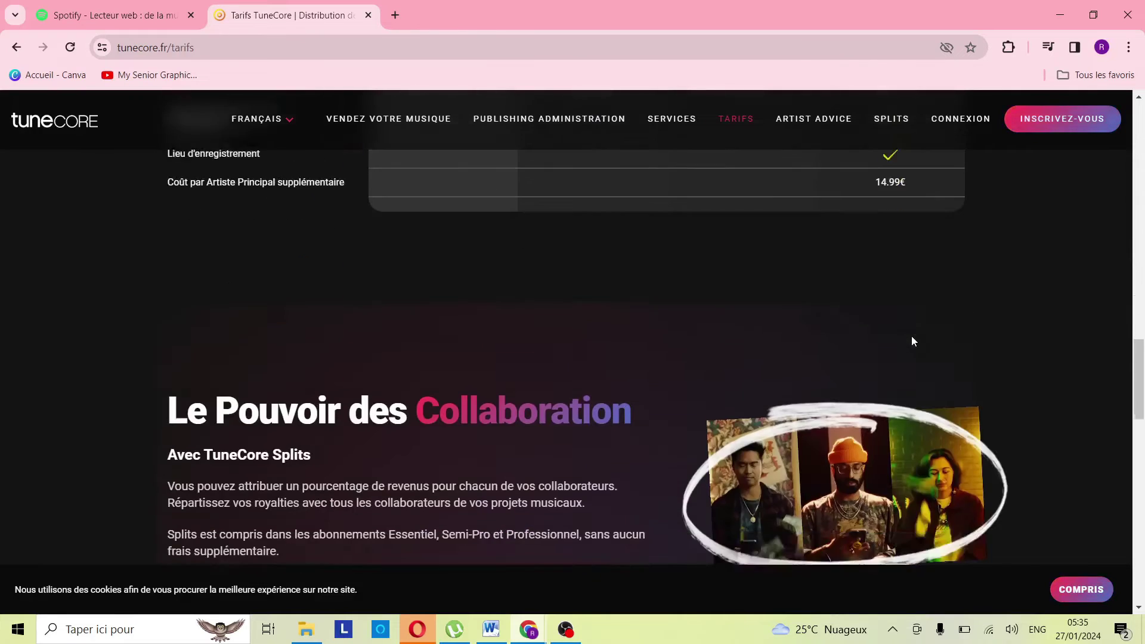
{"action": "scroll", "coordinate": [913, 340], "scroll_direction": "down", "scroll_amount": 3}
{"action": "scroll", "coordinate": [655, 271], "scroll_direction": "down", "scroll_amount": 3}
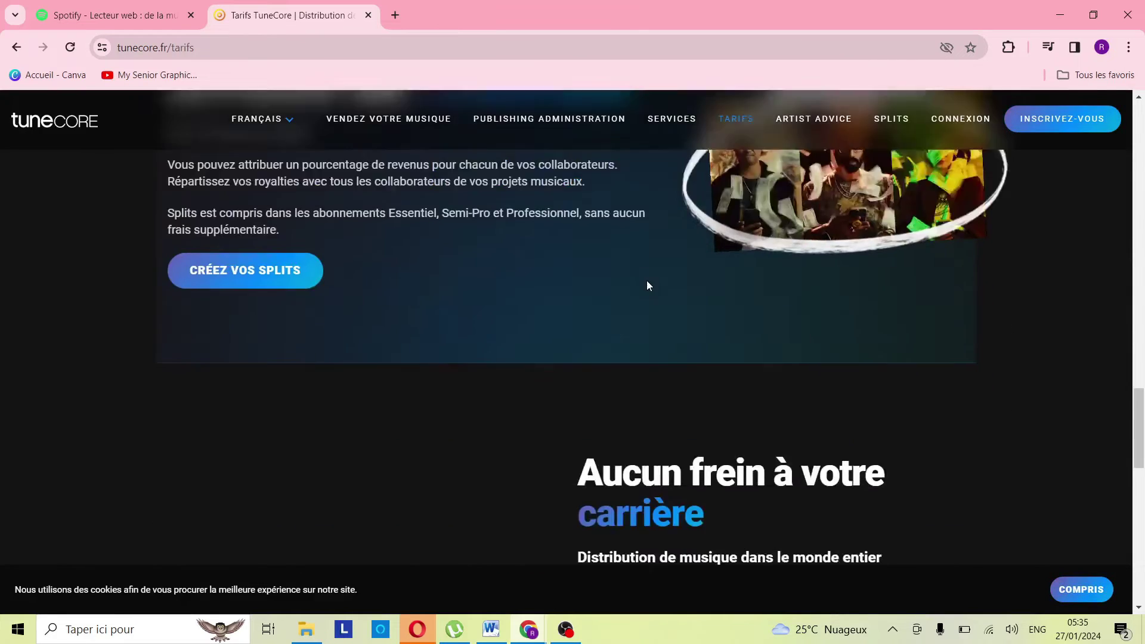
{"action": "scroll", "coordinate": [649, 285], "scroll_direction": "down", "scroll_amount": 3}
{"action": "scroll", "coordinate": [648, 281], "scroll_direction": "up", "scroll_amount": 2}
{"action": "scroll", "coordinate": [646, 284], "scroll_direction": "down", "scroll_amount": 8}
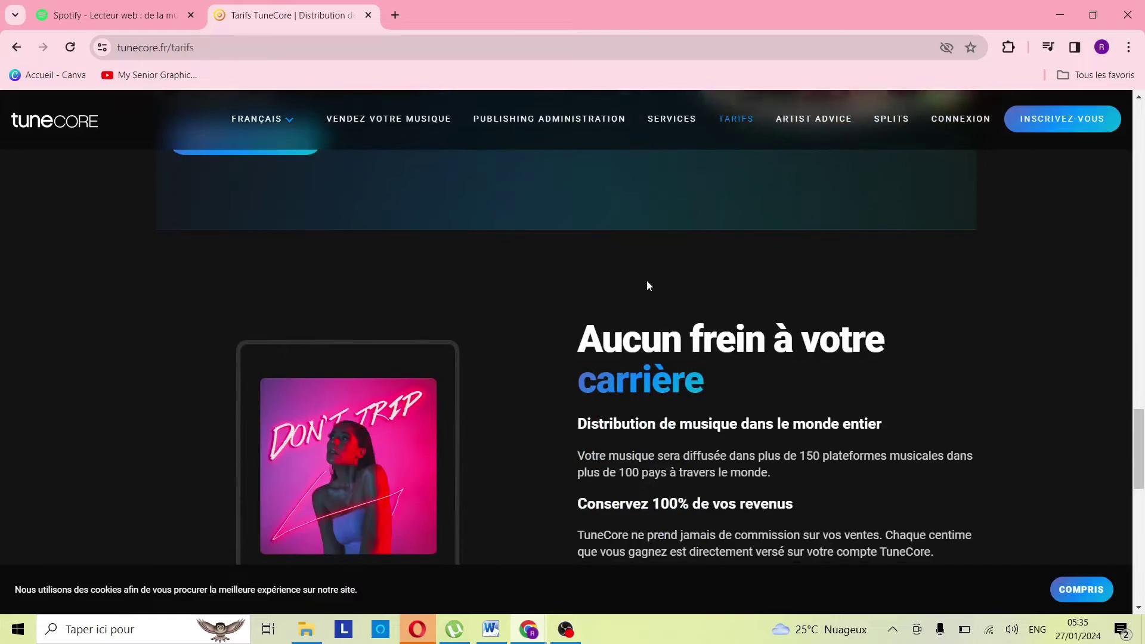
{"action": "key", "text": "ctrl+Tab"}
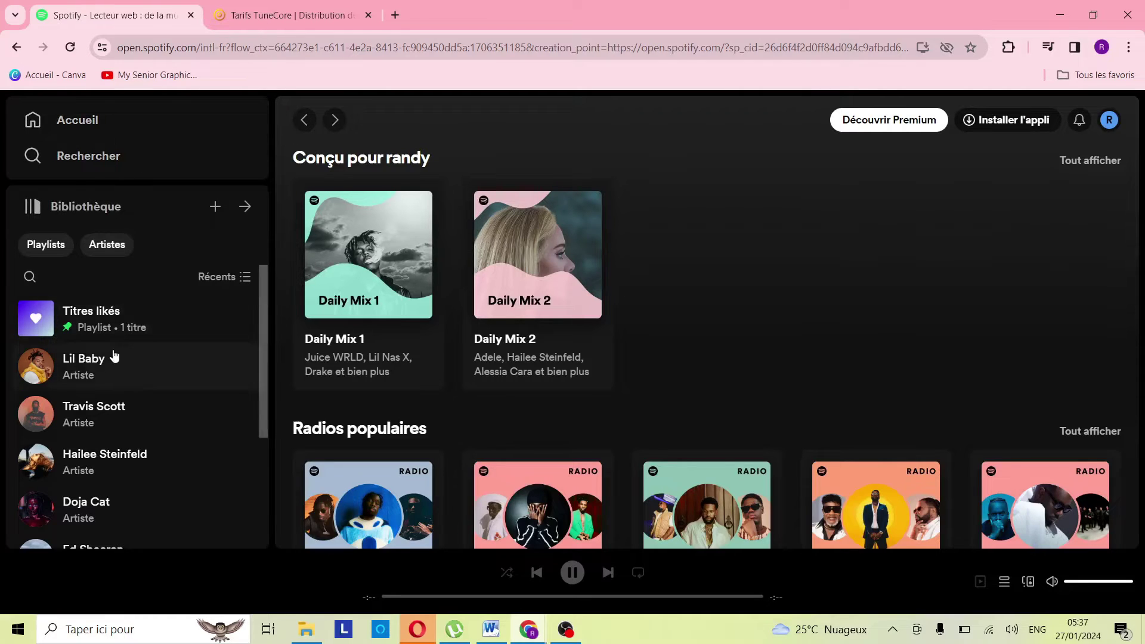
{"action": "scroll", "coordinate": [158, 361], "scroll_direction": "down", "scroll_amount": 3}
{"action": "scroll", "coordinate": [149, 365], "scroll_direction": "up", "scroll_amount": 3}
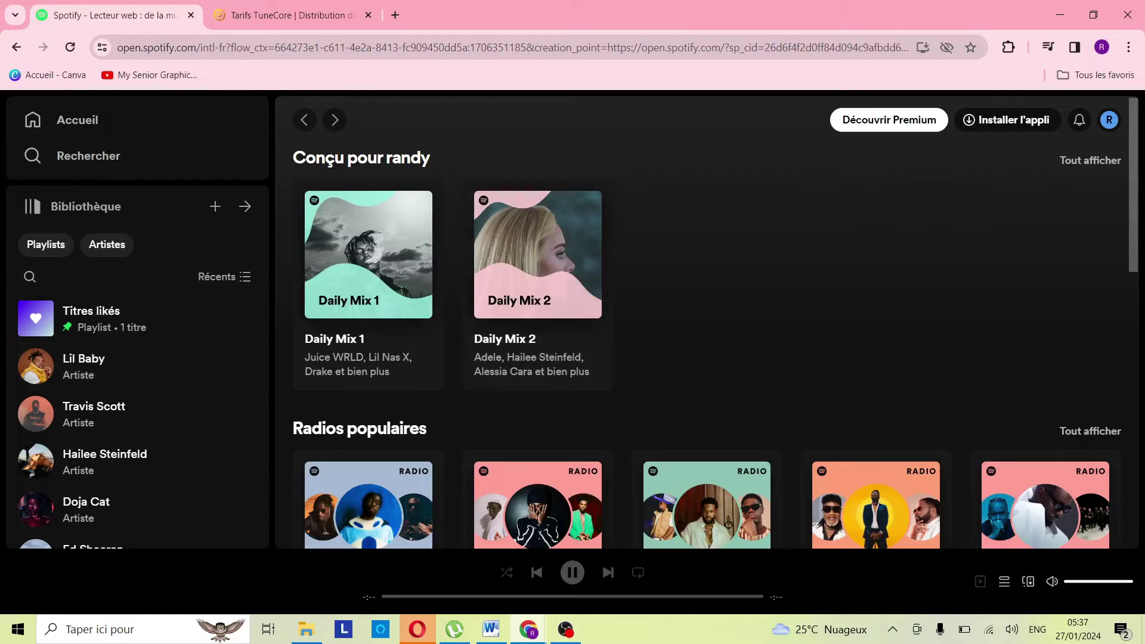
{"action": "left_click", "coordinate": [1110, 123]}
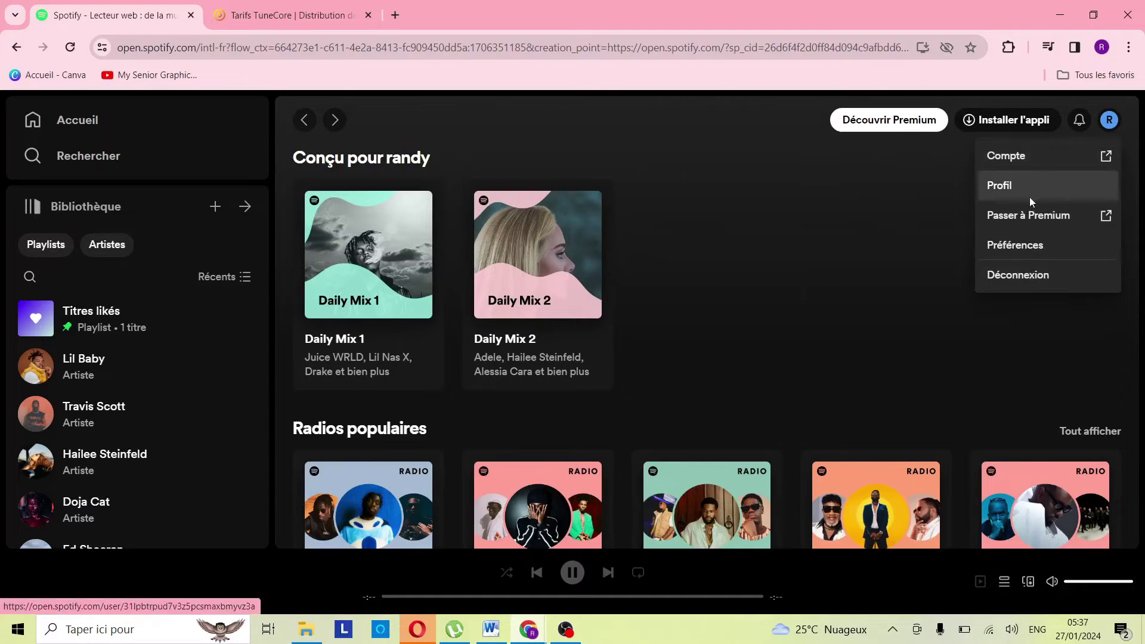
{"action": "left_click", "coordinate": [752, 254]}
{"action": "scroll", "coordinate": [751, 263], "scroll_direction": "down", "scroll_amount": 6}
{"action": "scroll", "coordinate": [752, 266], "scroll_direction": "up", "scroll_amount": 6}
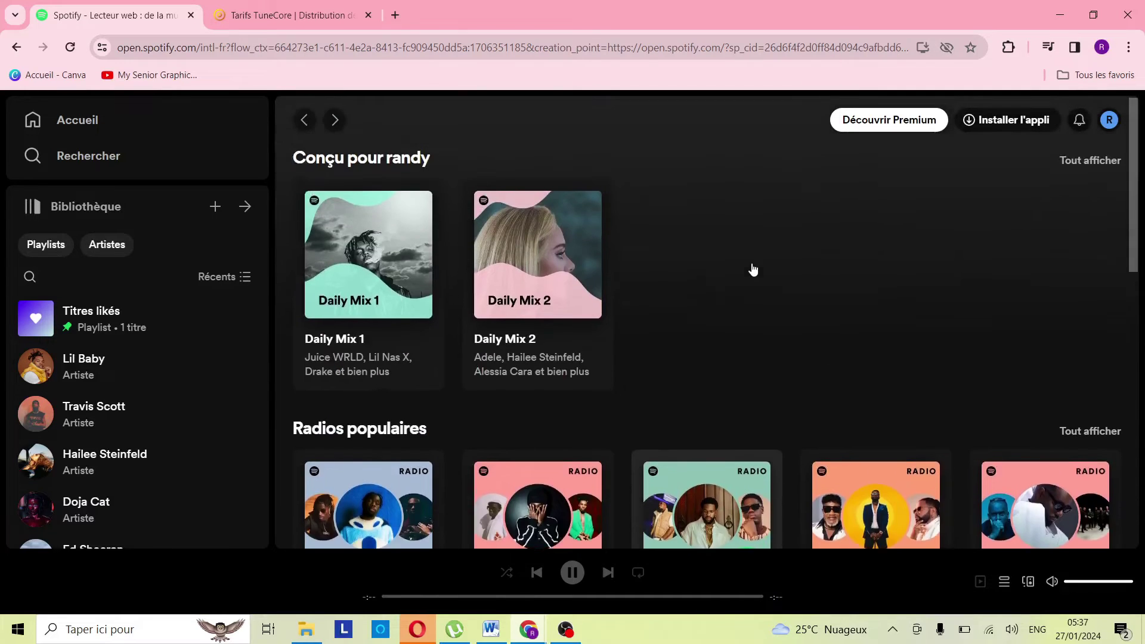
{"action": "scroll", "coordinate": [751, 272], "scroll_direction": "down", "scroll_amount": 10}
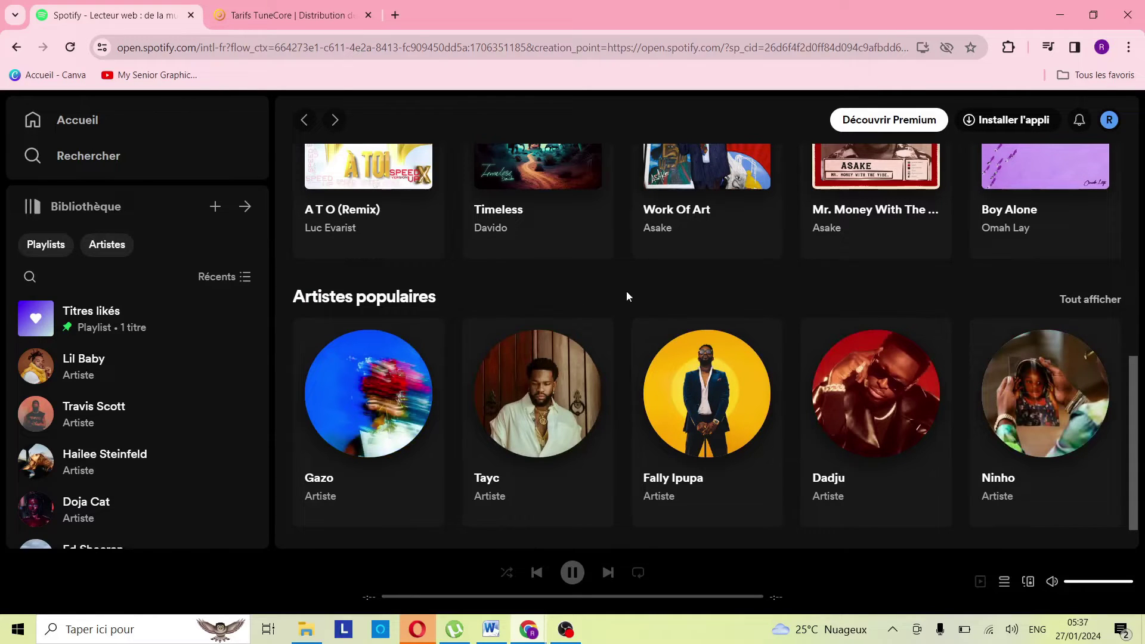
{"action": "scroll", "coordinate": [624, 274], "scroll_direction": "up", "scroll_amount": 7}
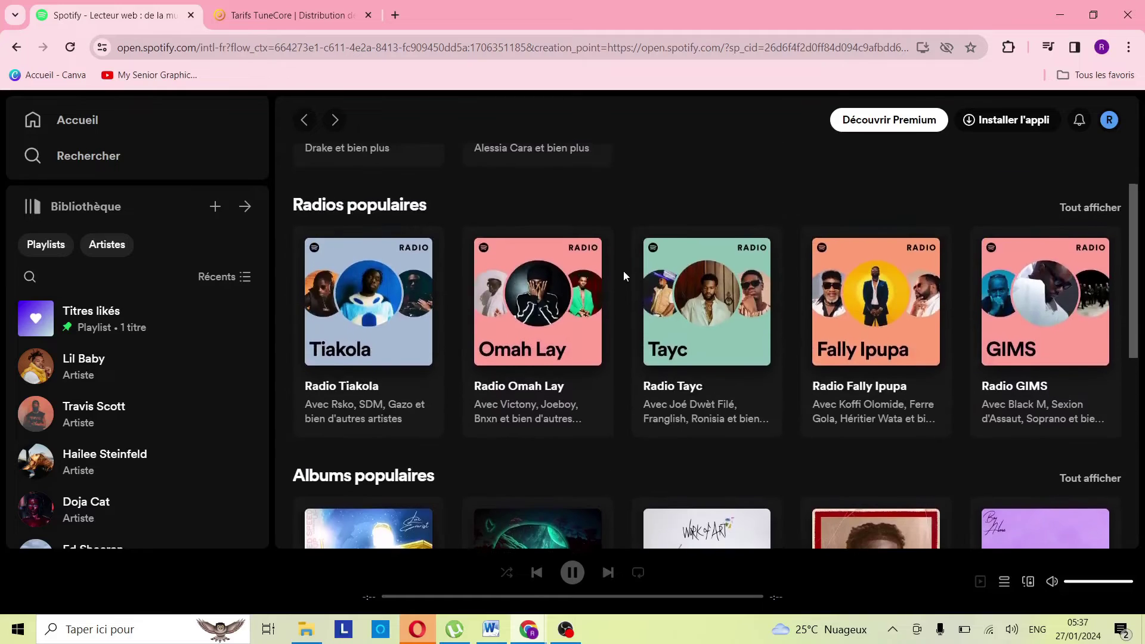
Step: Bring back the Tarifs TuneCore tab and compare the plans down to the 14.99€ additional-artist fee
{"action": "scroll", "coordinate": [624, 275], "scroll_direction": "up", "scroll_amount": 1}
{"action": "left_click", "coordinate": [291, 15]}
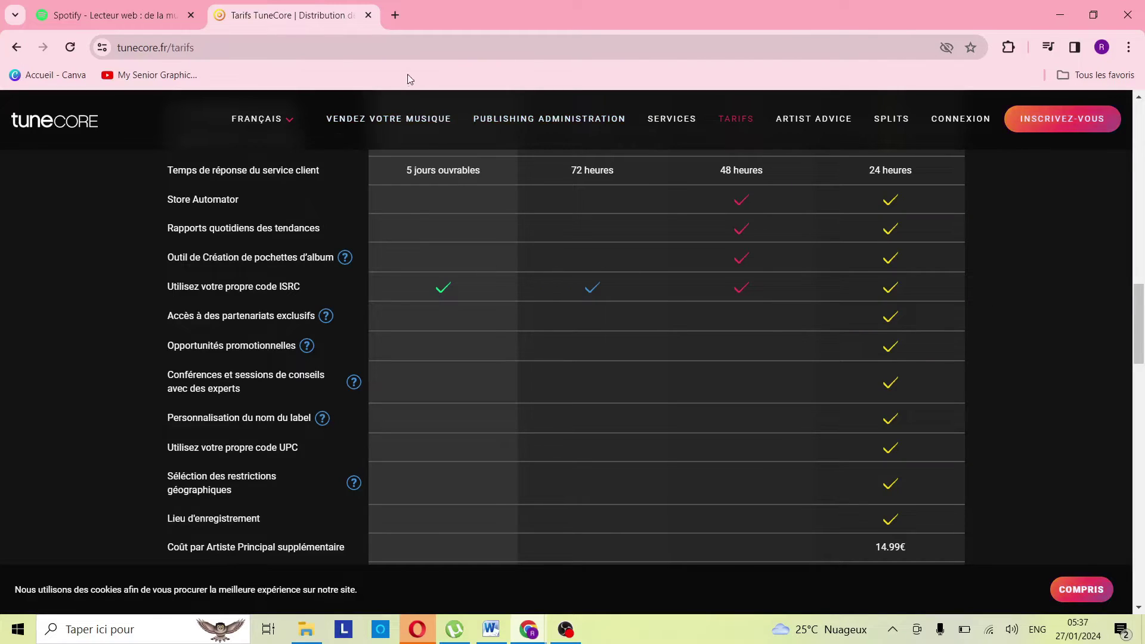
{"action": "scroll", "coordinate": [621, 340], "scroll_direction": "up", "scroll_amount": 5}
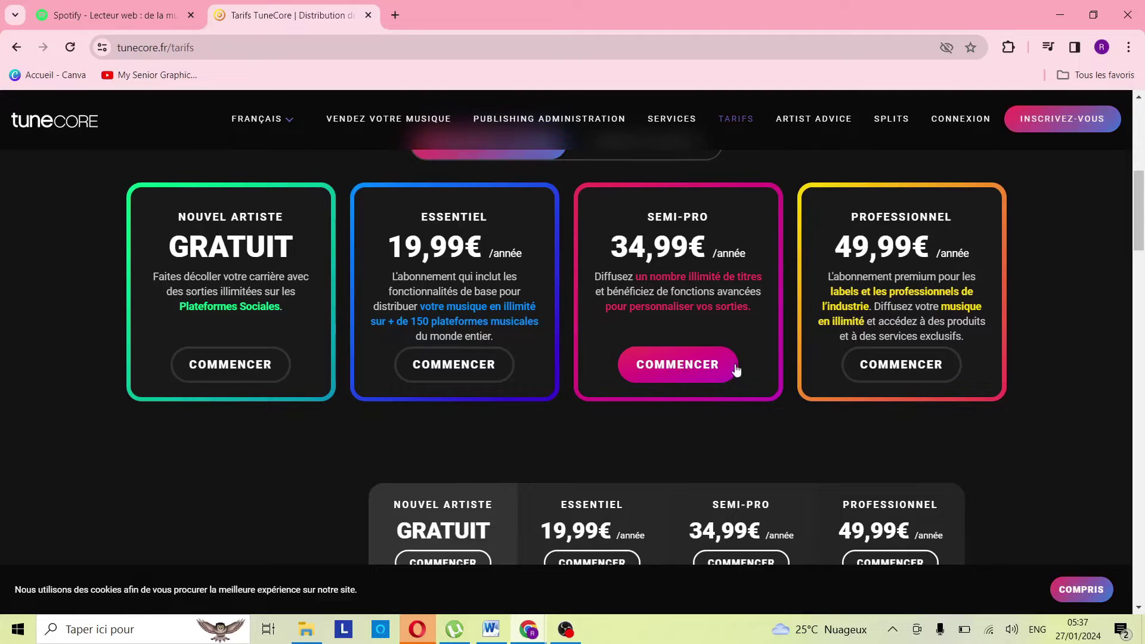
{"action": "scroll", "coordinate": [737, 373], "scroll_direction": "down", "scroll_amount": 5}
{"action": "scroll", "coordinate": [740, 376], "scroll_direction": "down", "scroll_amount": 3}
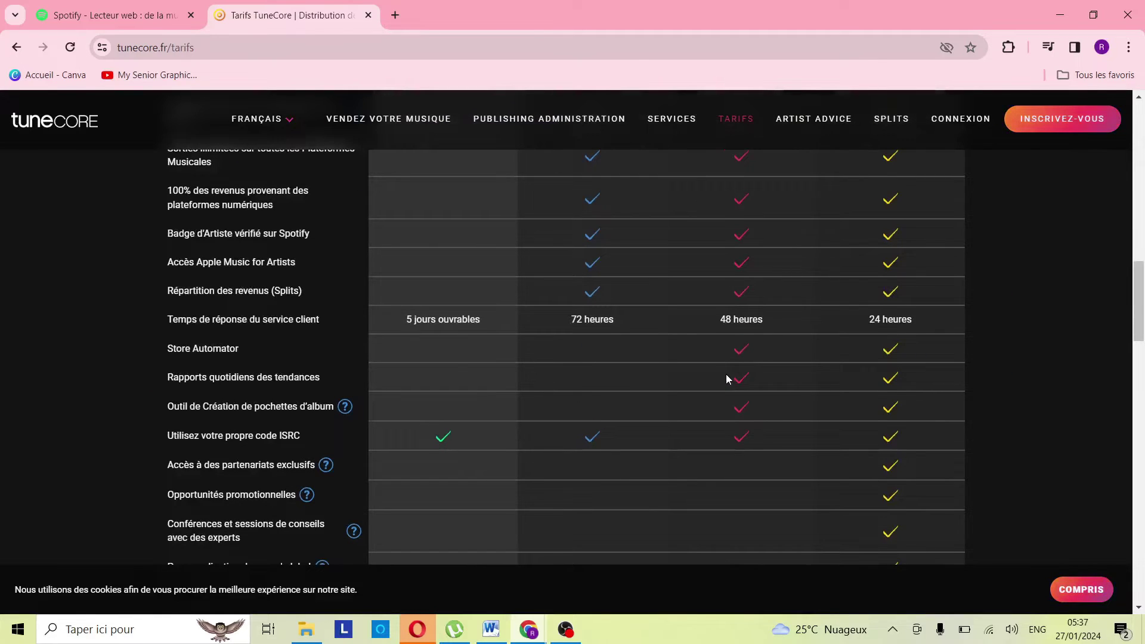
{"action": "scroll", "coordinate": [726, 378], "scroll_direction": "down", "scroll_amount": 7}
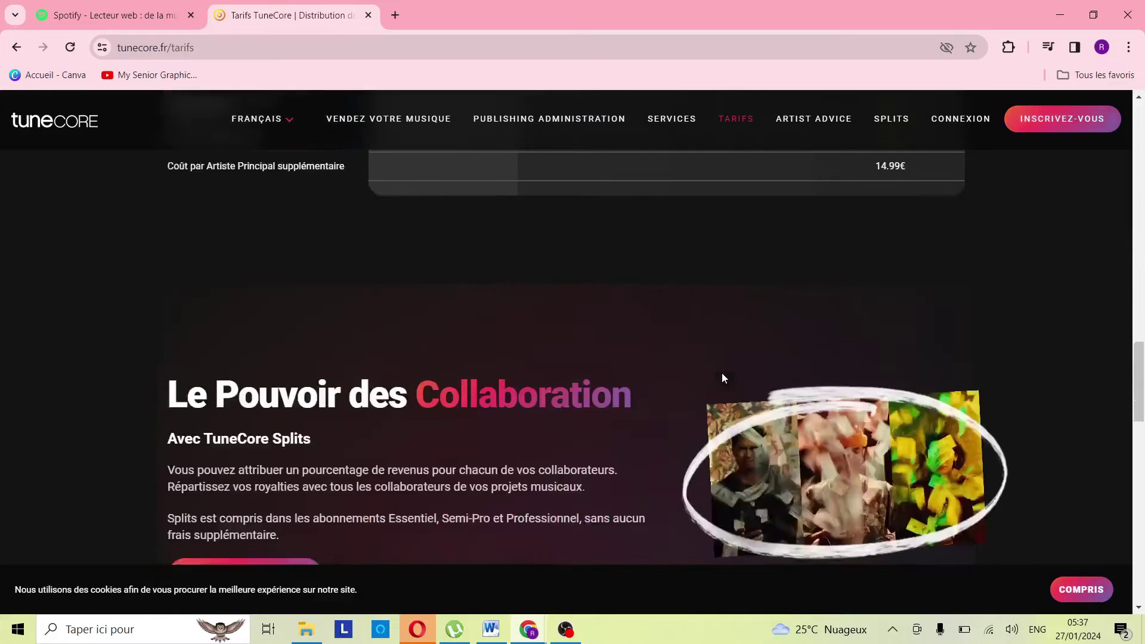
{"action": "scroll", "coordinate": [721, 377], "scroll_direction": "up", "scroll_amount": 1}
{"action": "scroll", "coordinate": [778, 370], "scroll_direction": "down", "scroll_amount": 4}
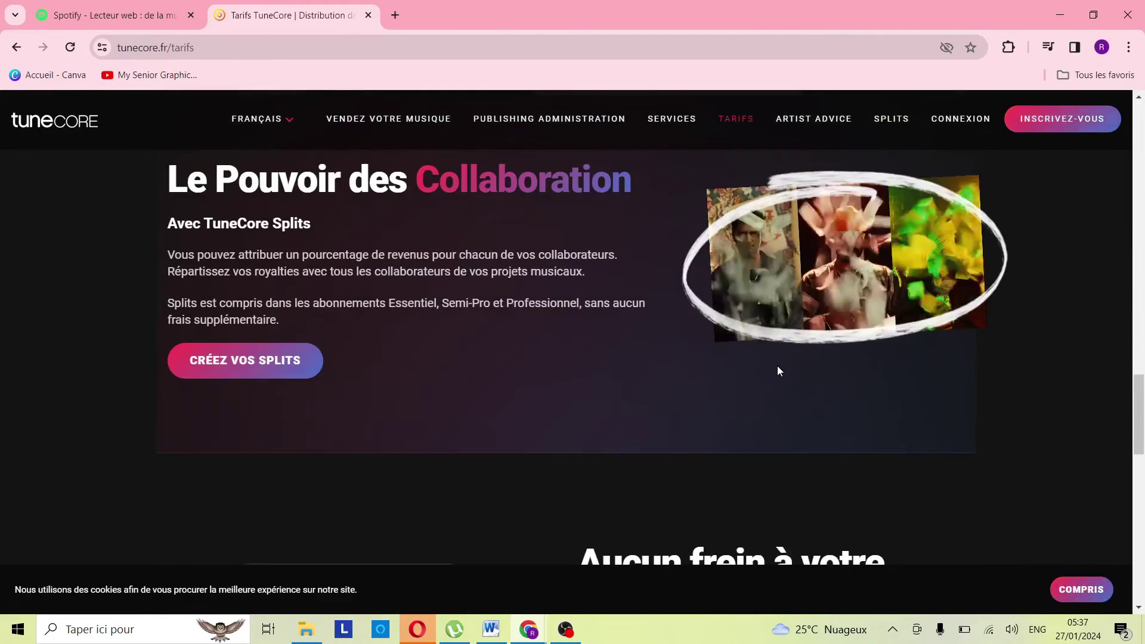
{"action": "scroll", "coordinate": [505, 352], "scroll_direction": "up", "scroll_amount": 5}
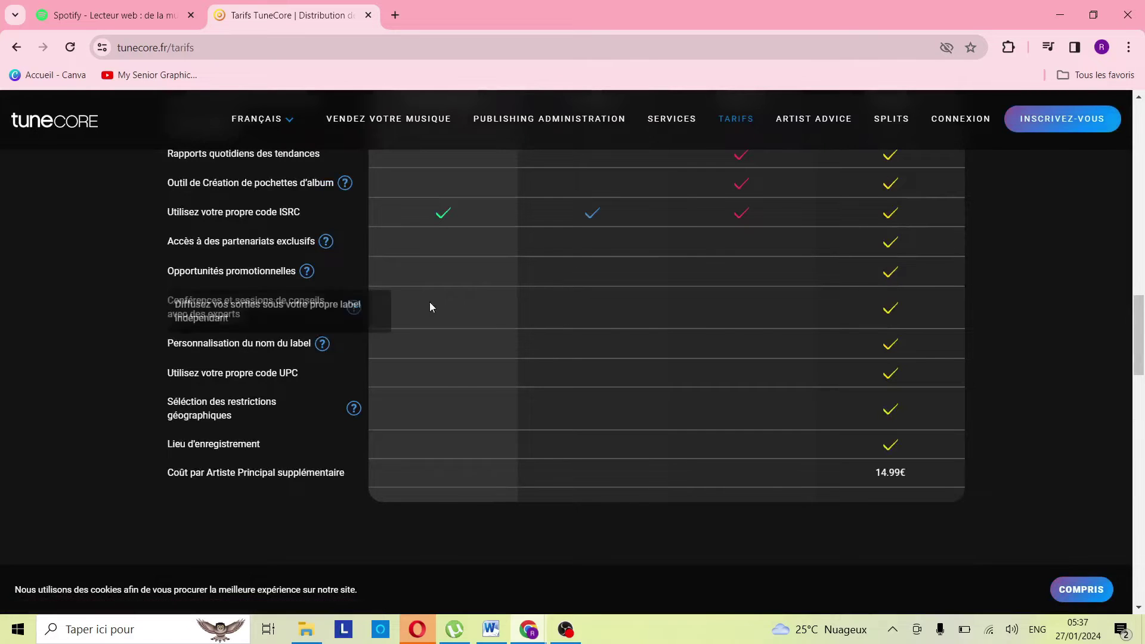
{"action": "scroll", "coordinate": [716, 239], "scroll_direction": "up", "scroll_amount": 15}
Step: Open the sign-up form, enter a short name in Nom, and choose France as the country
{"action": "left_click", "coordinate": [1040, 123]}
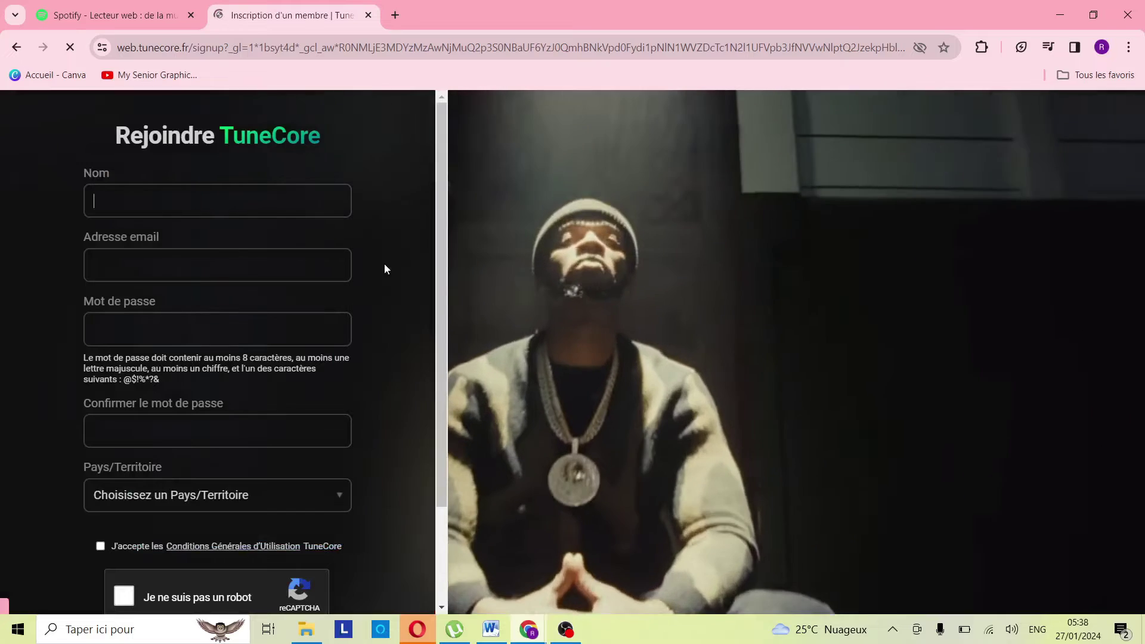
{"action": "left_click", "coordinate": [200, 196]}
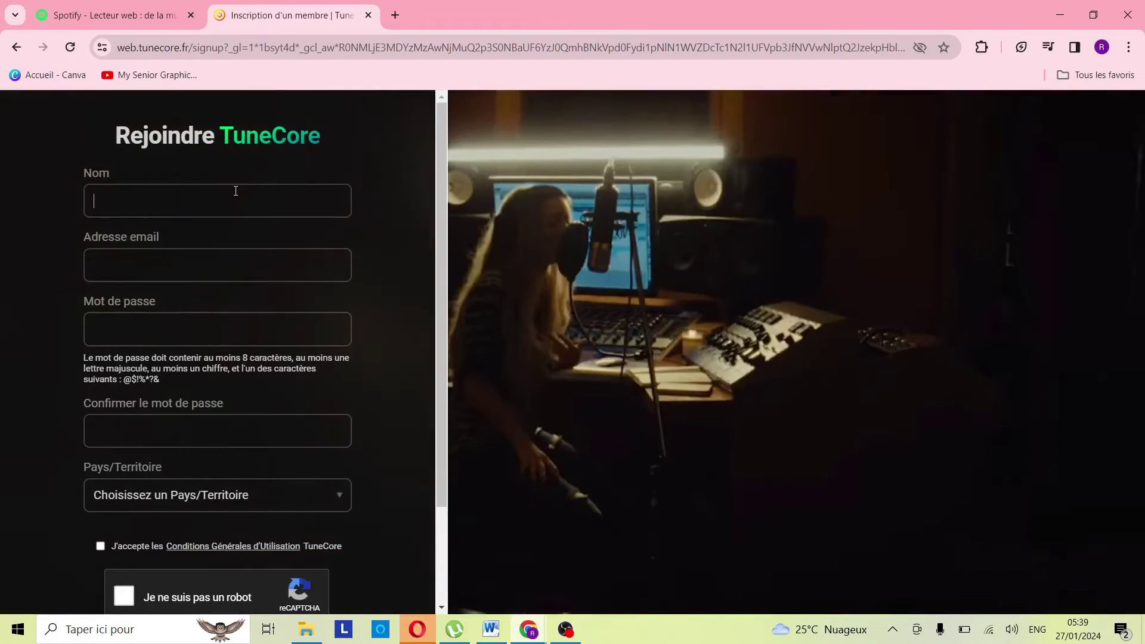
{"action": "type", "text": "RERE"}
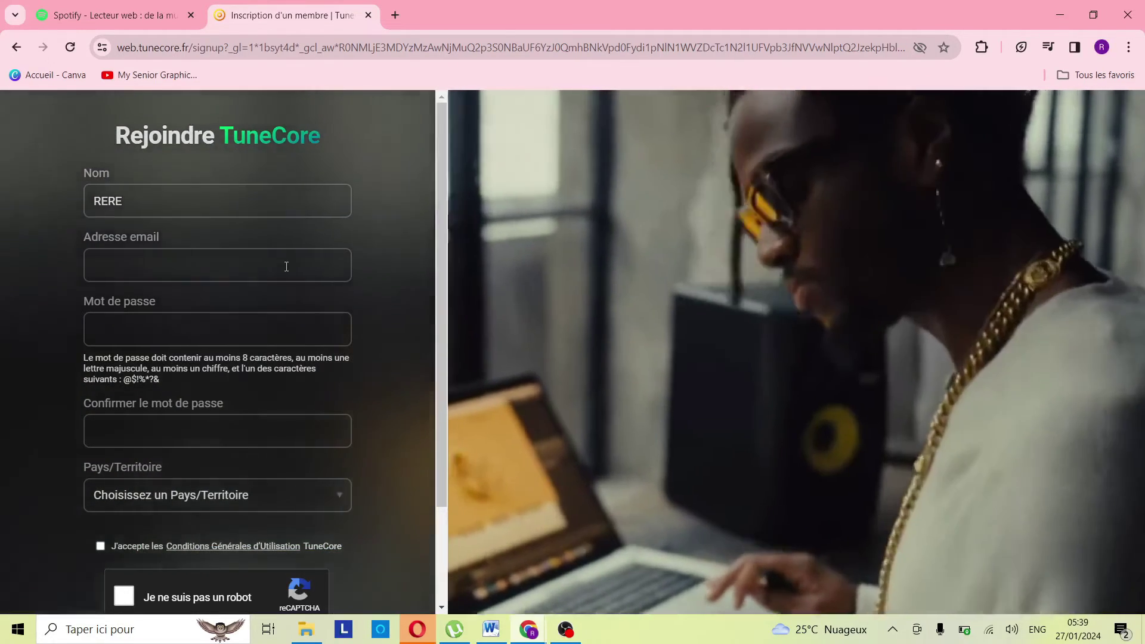
{"action": "left_click", "coordinate": [286, 267]}
{"action": "left_click", "coordinate": [218, 495]}
{"action": "scroll", "coordinate": [147, 351], "scroll_direction": "down", "scroll_amount": 12}
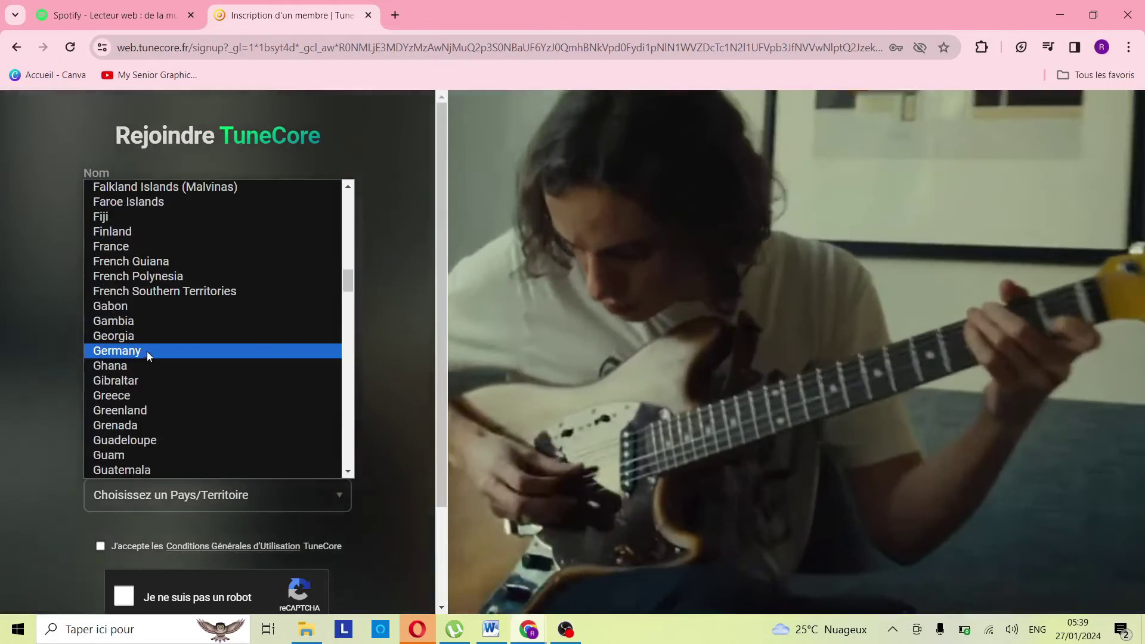
{"action": "scroll", "coordinate": [161, 356], "scroll_direction": "up", "scroll_amount": 13}
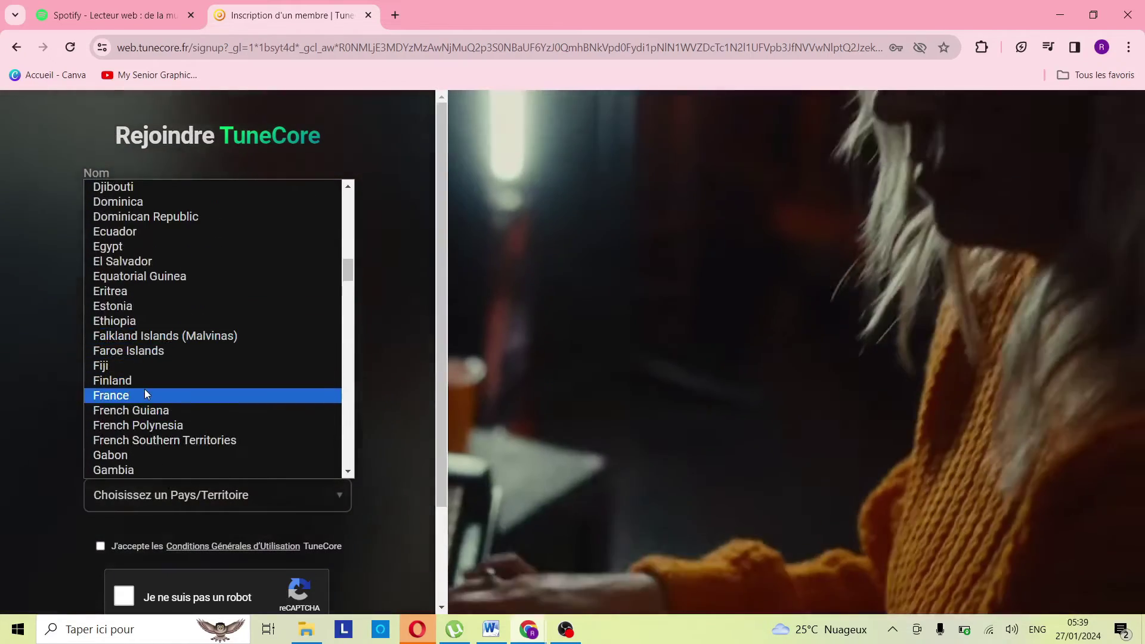
{"action": "left_click", "coordinate": [144, 390]}
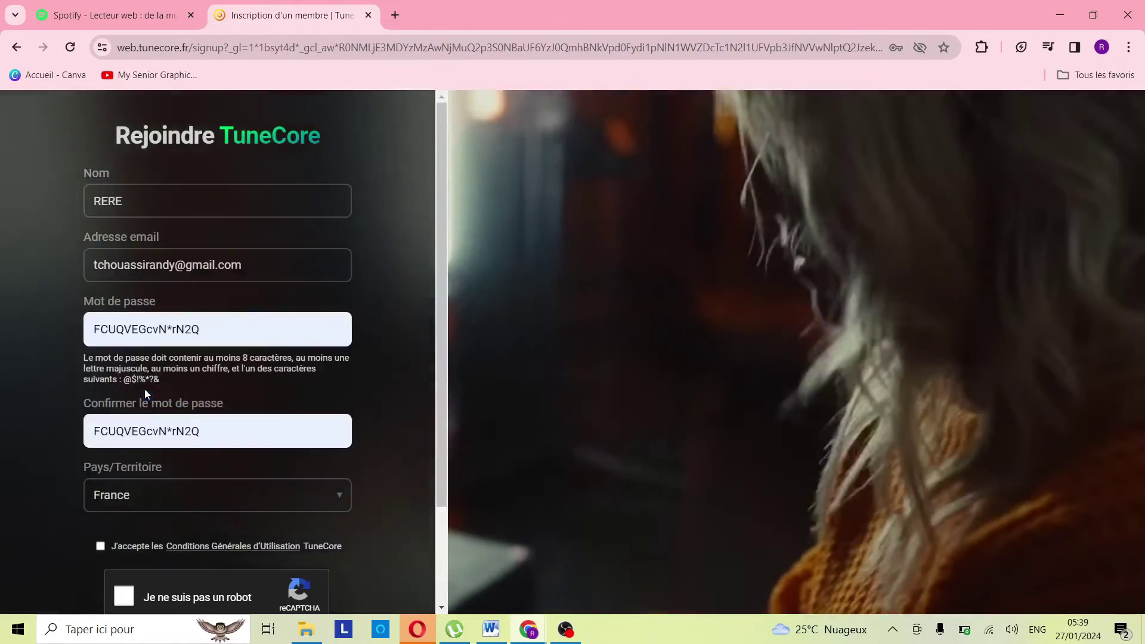
{"action": "scroll", "coordinate": [143, 468], "scroll_direction": "down", "scroll_amount": 2}
Step: Accept the terms of use, pass the reCAPTCHA check, and submit the sign-up form
{"action": "left_click", "coordinate": [100, 423]}
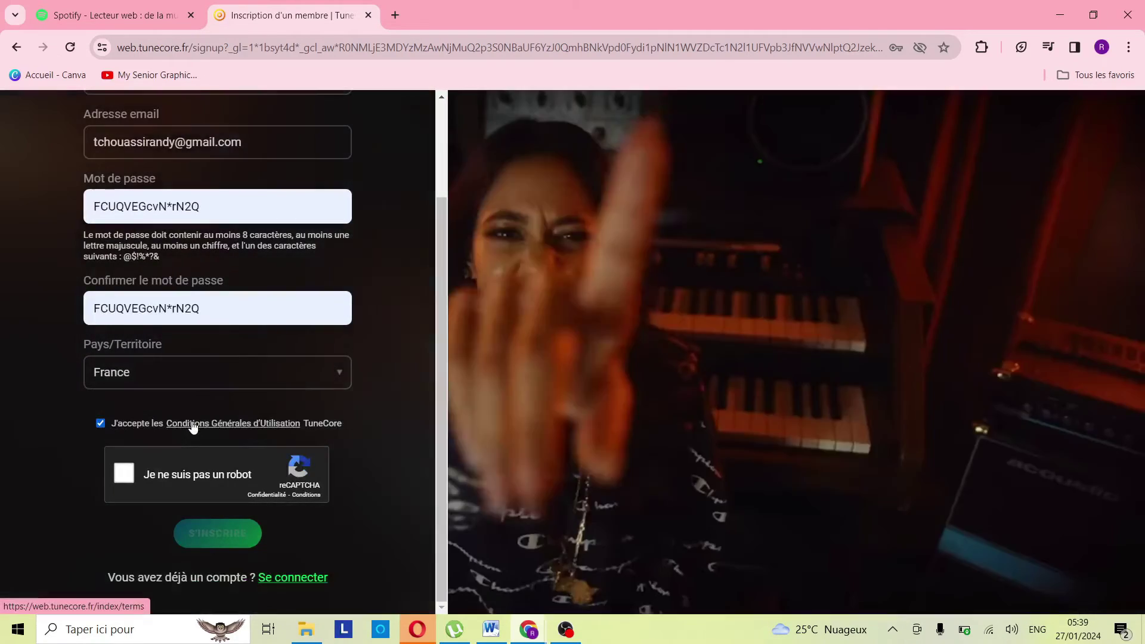
{"action": "right_click", "coordinate": [192, 423]}
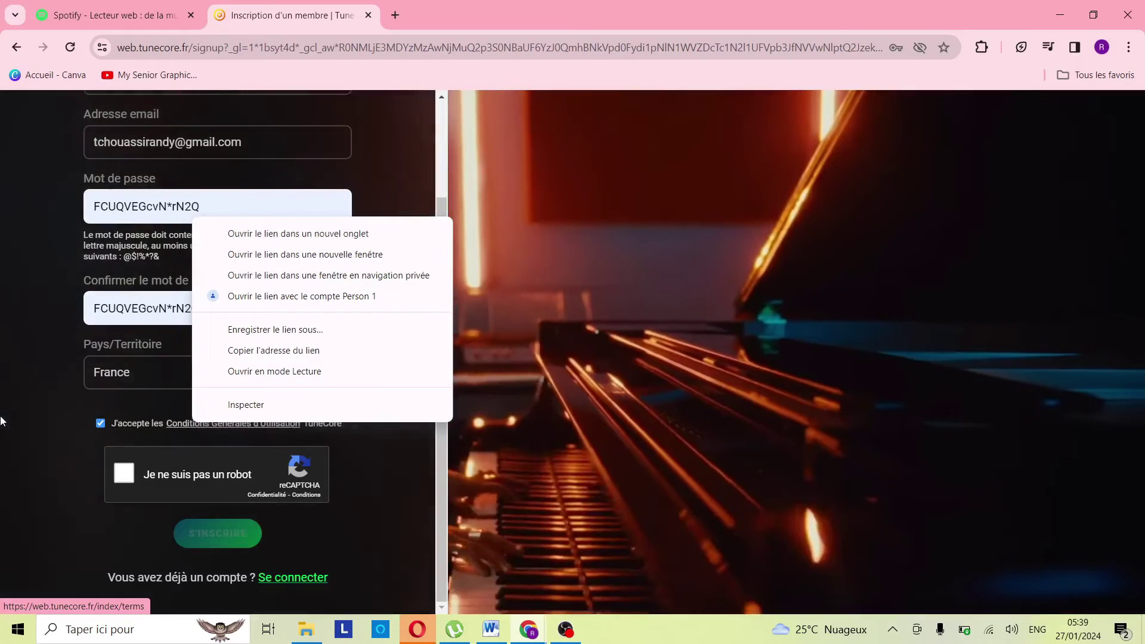
{"action": "left_click", "coordinate": [128, 492]}
{"action": "left_click", "coordinate": [124, 475]}
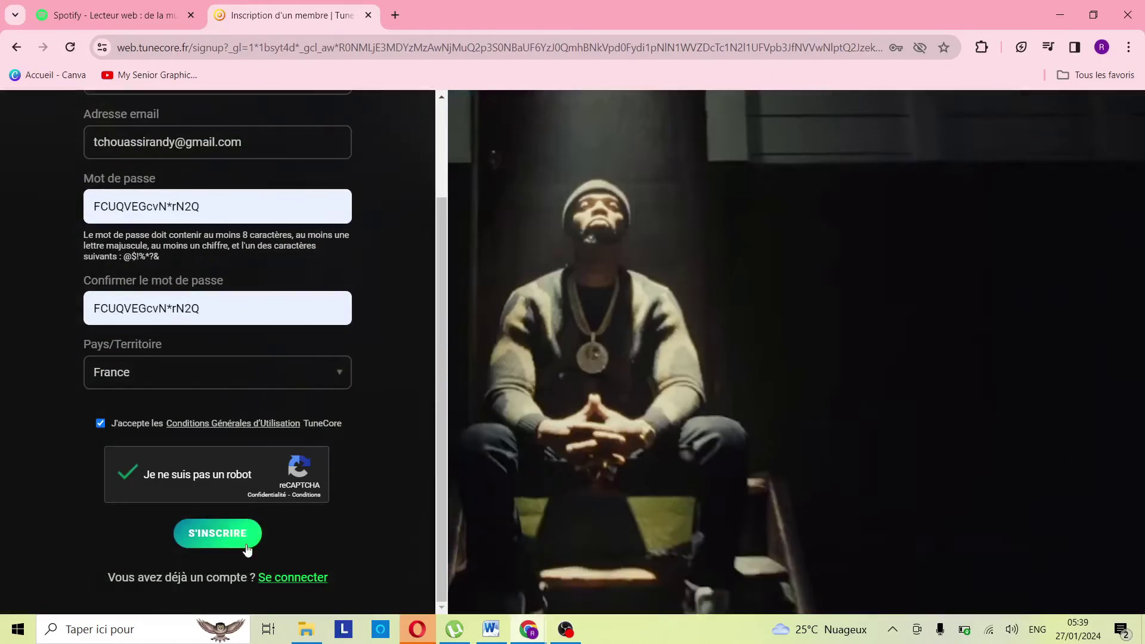
{"action": "left_click", "coordinate": [247, 547]}
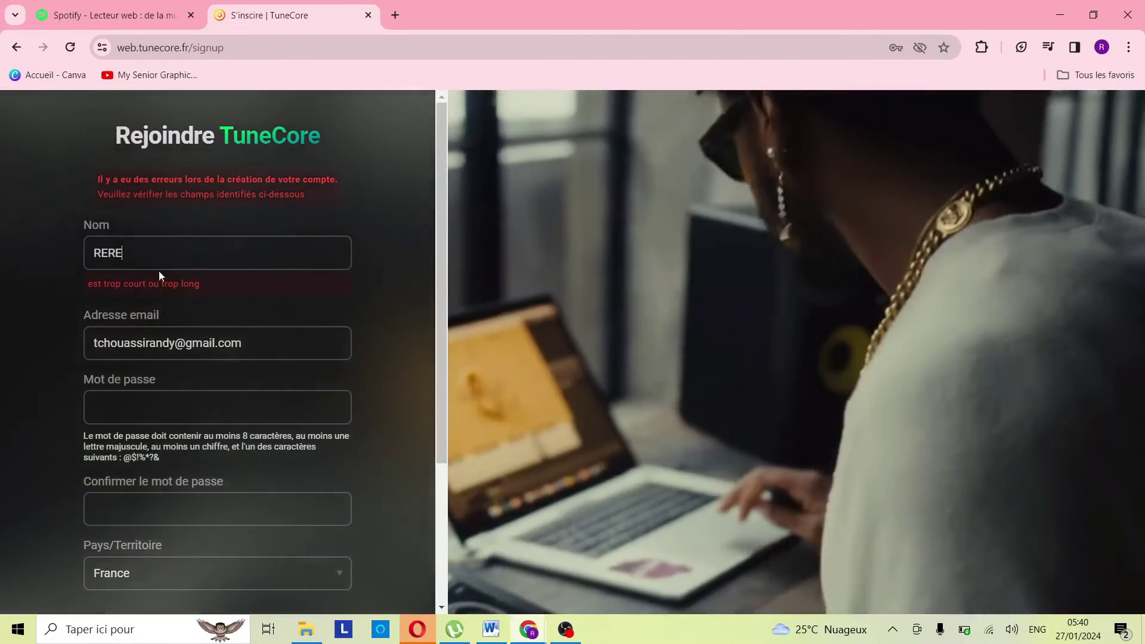
Step: Replace the rejected too-short Nom with a longer name and resubmit
{"action": "key", "text": "BackSpace"}
{"action": "key", "text": "BackSpace"}
{"action": "key", "text": "BackSpace"}
{"action": "key", "text": "BackSpace"}
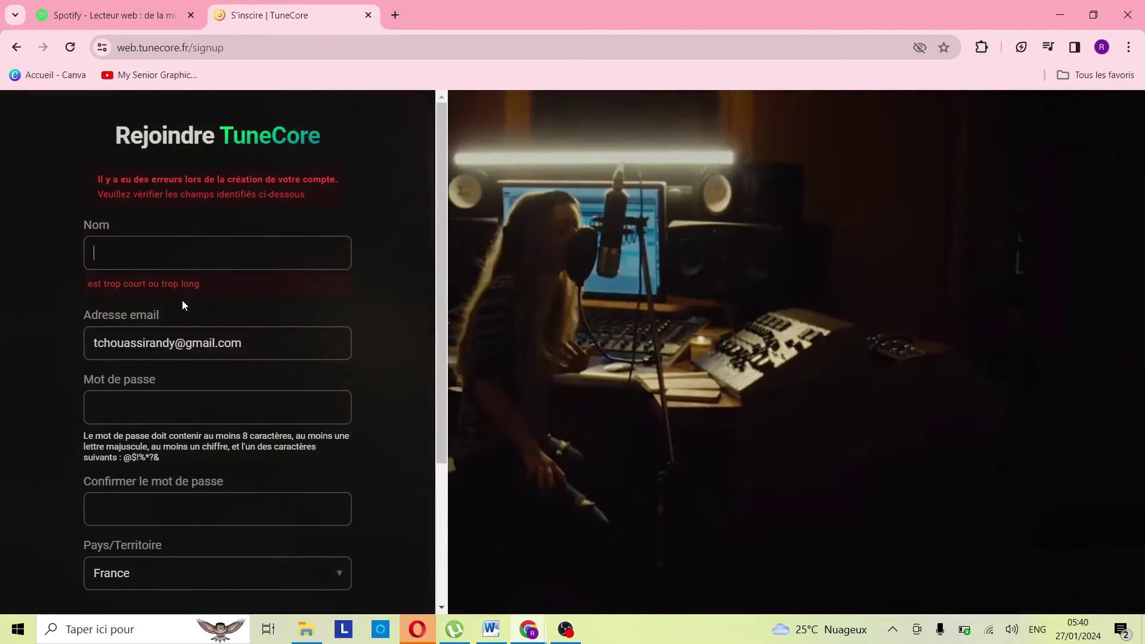
{"action": "type", "text": "freze "}
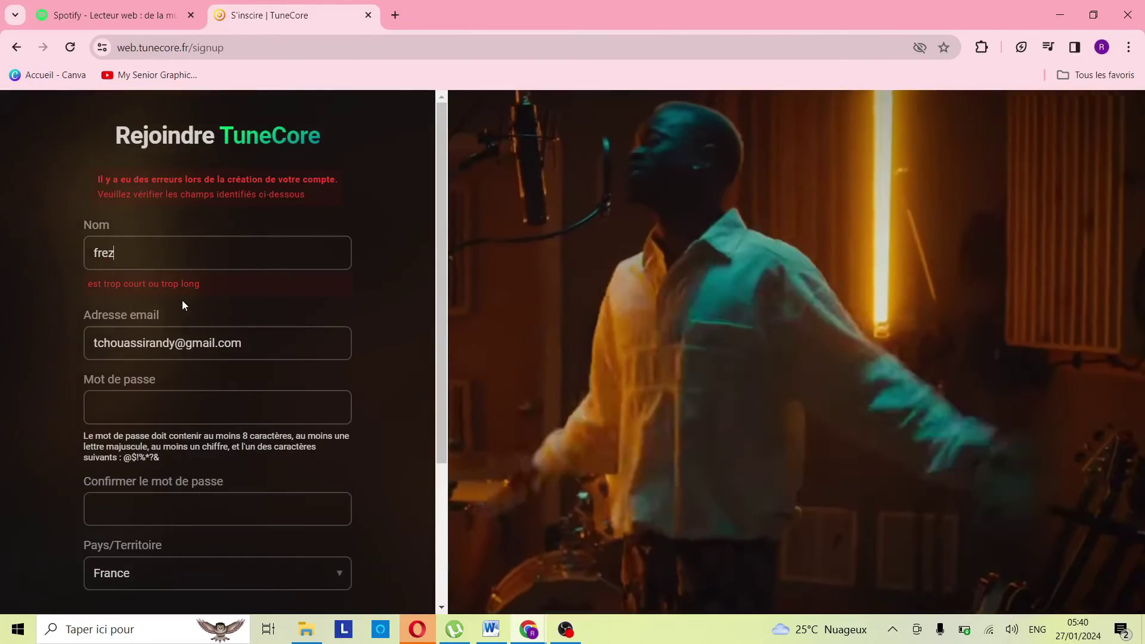
{"action": "type", "text": "red"}
{"action": "key", "text": "Return"}
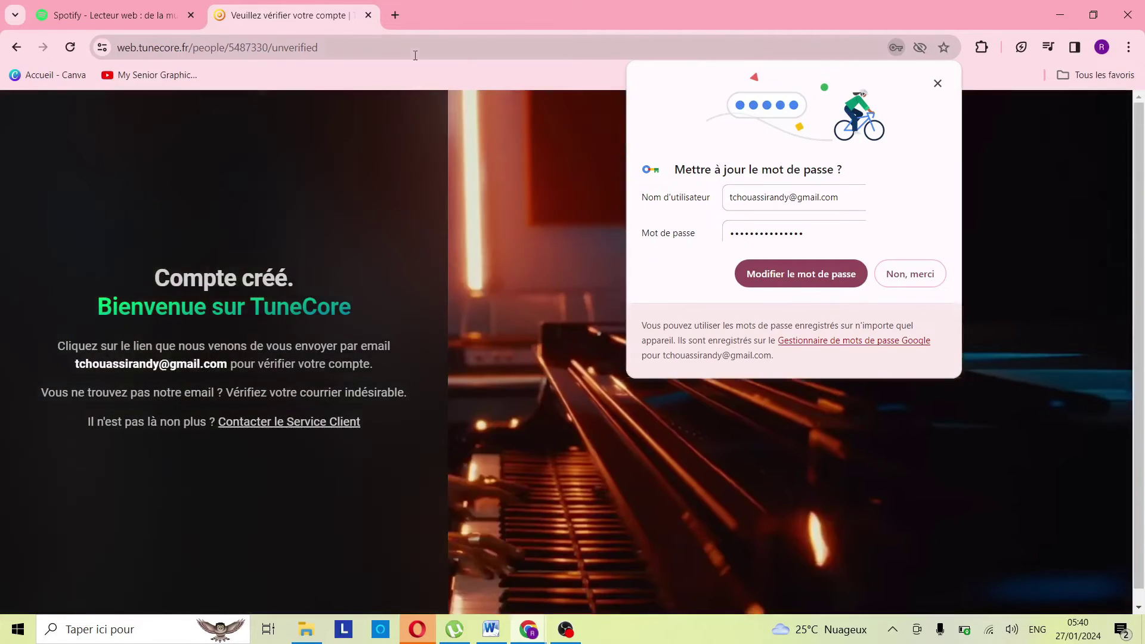
Step: Follow the verification link in TuneCore's Gmail message, then close the Gmail tab
{"action": "left_click", "coordinate": [394, 14]}
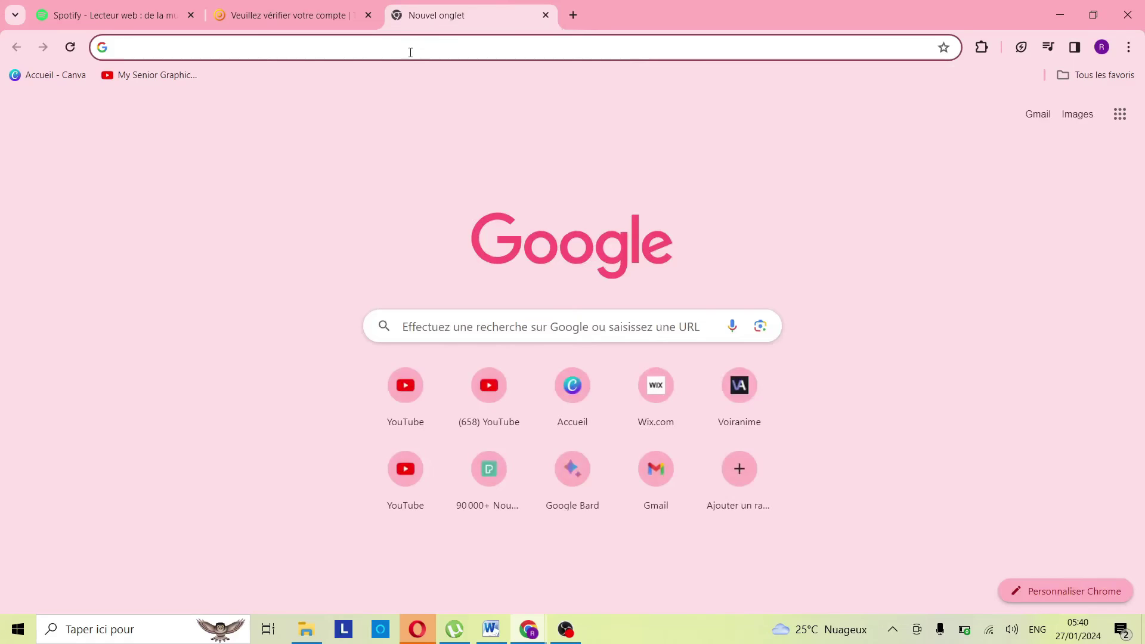
{"action": "left_click", "coordinate": [657, 468]}
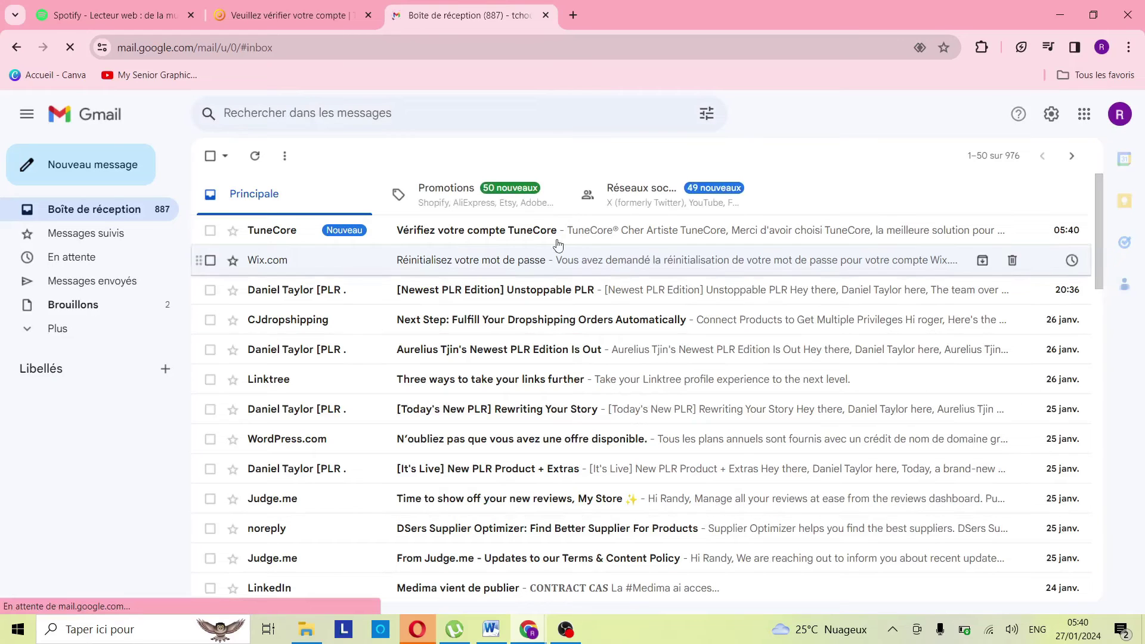
{"action": "left_click", "coordinate": [519, 237]}
{"action": "scroll", "coordinate": [532, 396], "scroll_direction": "down", "scroll_amount": 3}
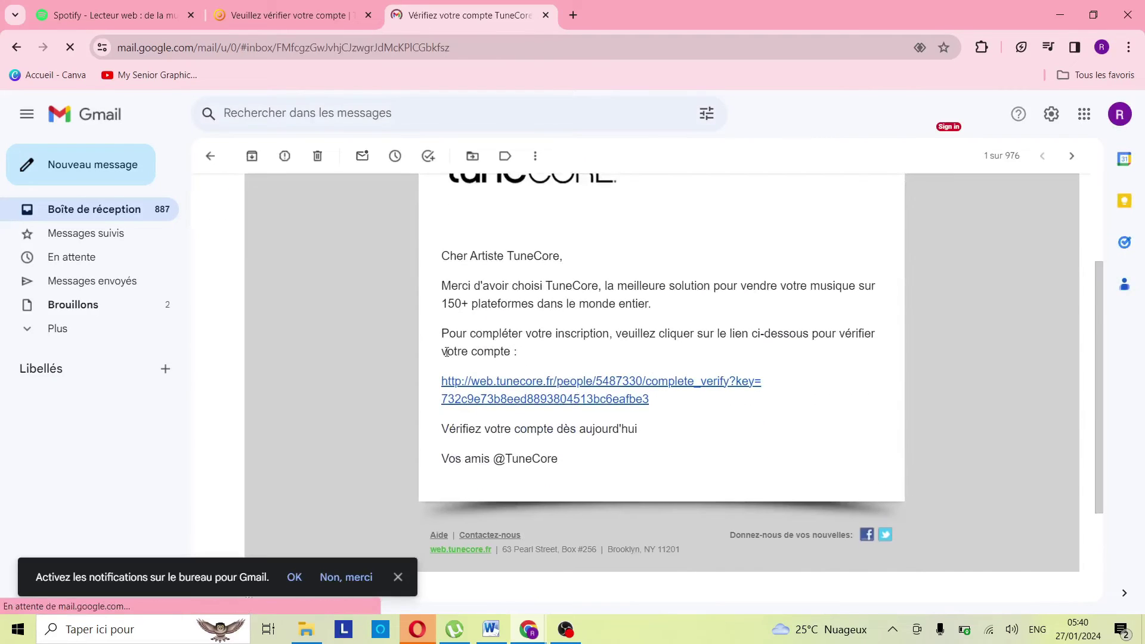
{"action": "left_click", "coordinate": [539, 398]}
{"action": "middle_click", "coordinate": [473, 23]}
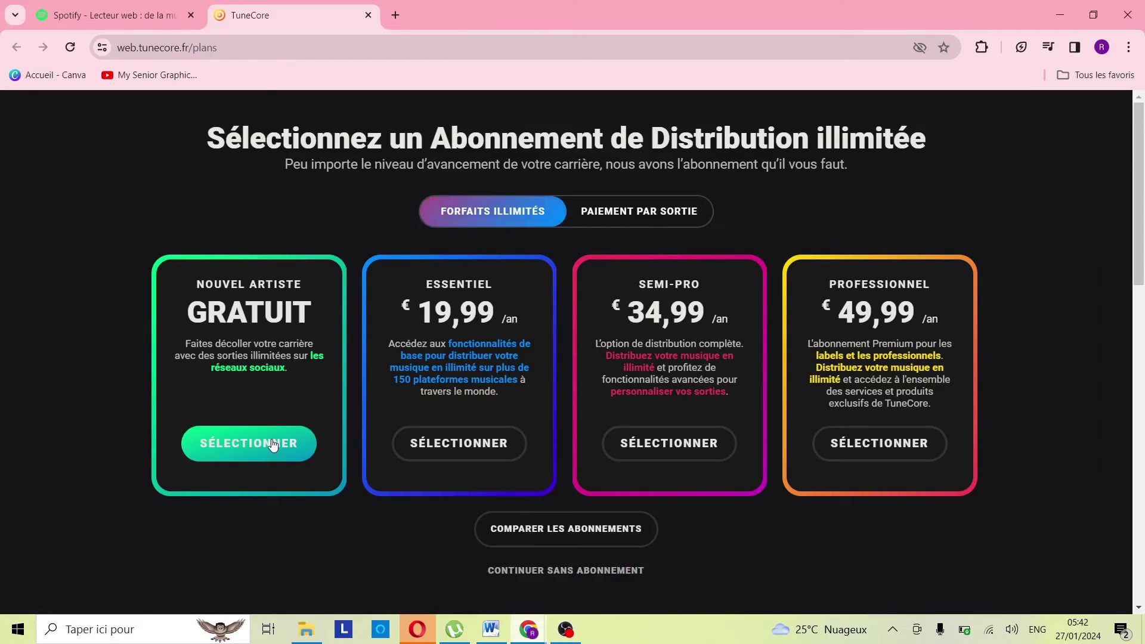
Step: Select the free Nouvel Artiste plan and review the checkout showing a 0,00€ total
{"action": "left_click", "coordinate": [272, 444]}
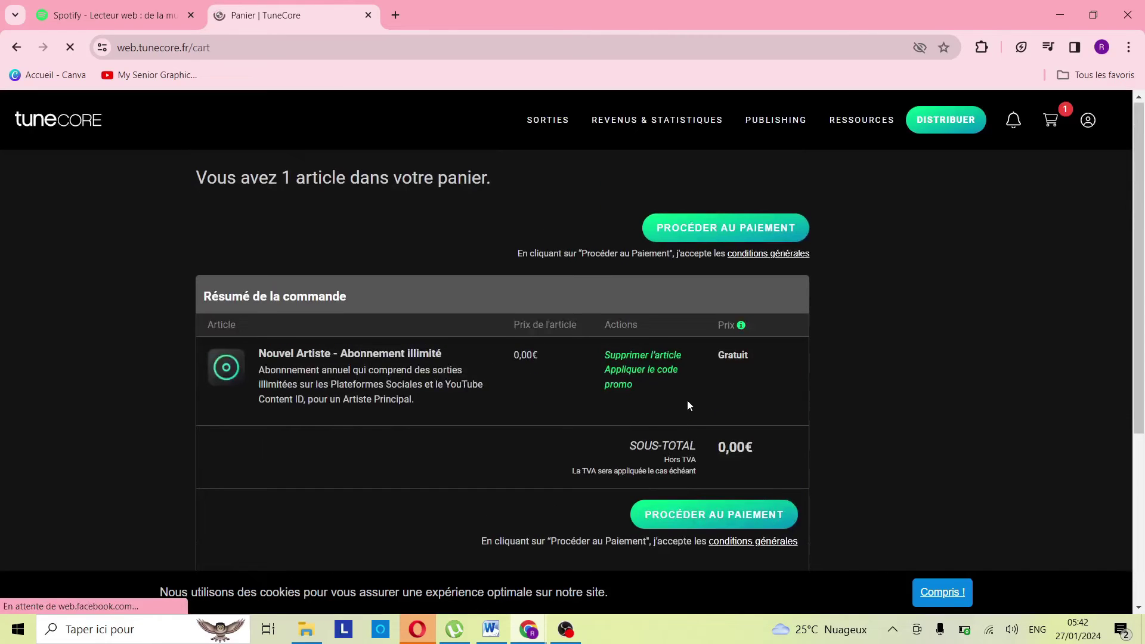
{"action": "scroll", "coordinate": [687, 400], "scroll_direction": "down", "scroll_amount": 3}
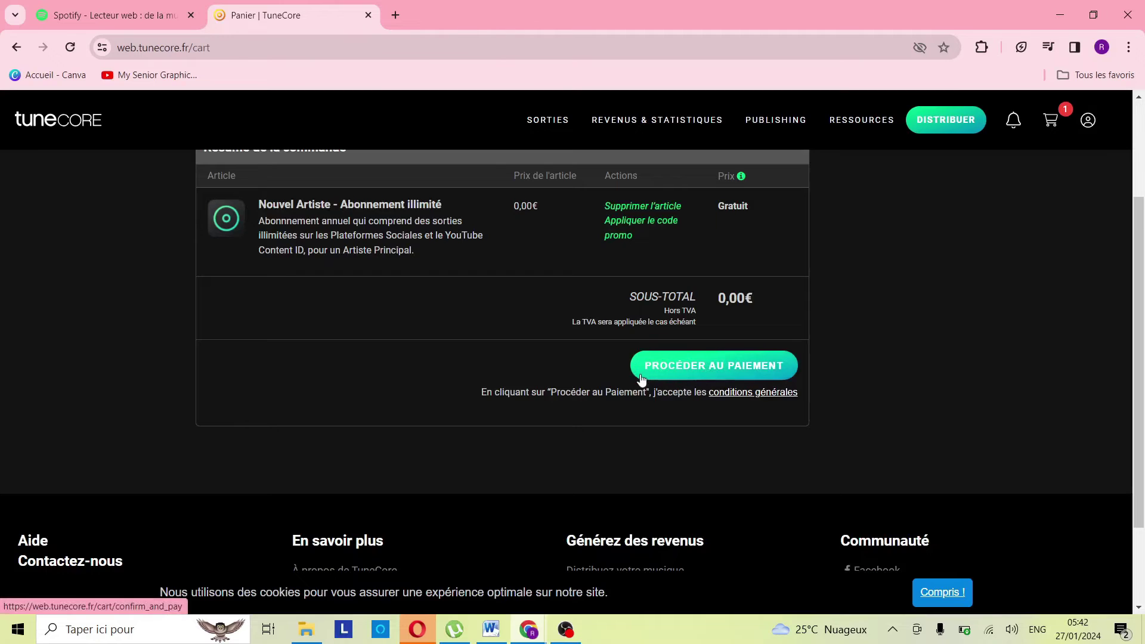
{"action": "scroll", "coordinate": [644, 379], "scroll_direction": "up", "scroll_amount": 3}
{"action": "scroll", "coordinate": [607, 378], "scroll_direction": "down", "scroll_amount": 4}
{"action": "scroll", "coordinate": [599, 378], "scroll_direction": "up", "scroll_amount": 3}
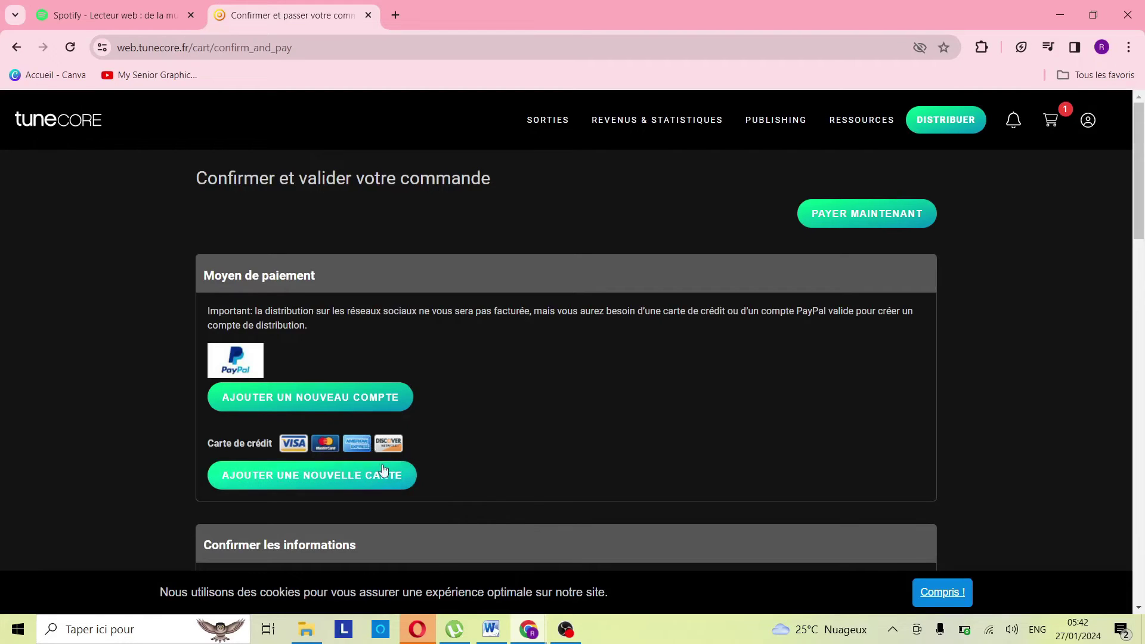
{"action": "scroll", "coordinate": [745, 387], "scroll_direction": "down", "scroll_amount": 3}
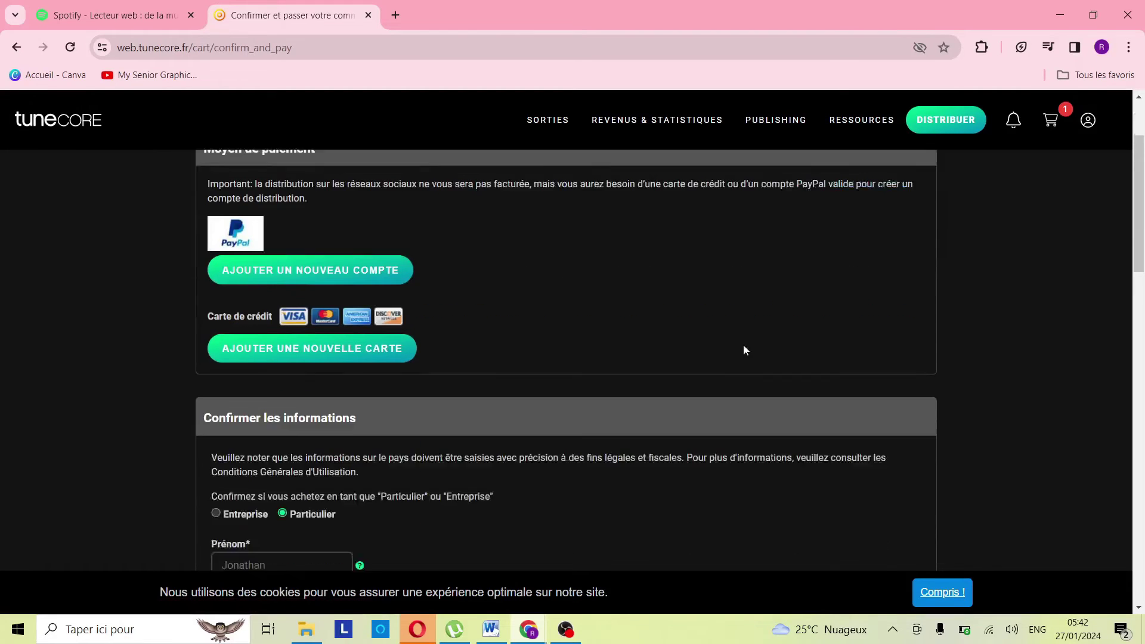
{"action": "scroll", "coordinate": [616, 416], "scroll_direction": "down", "scroll_amount": 5}
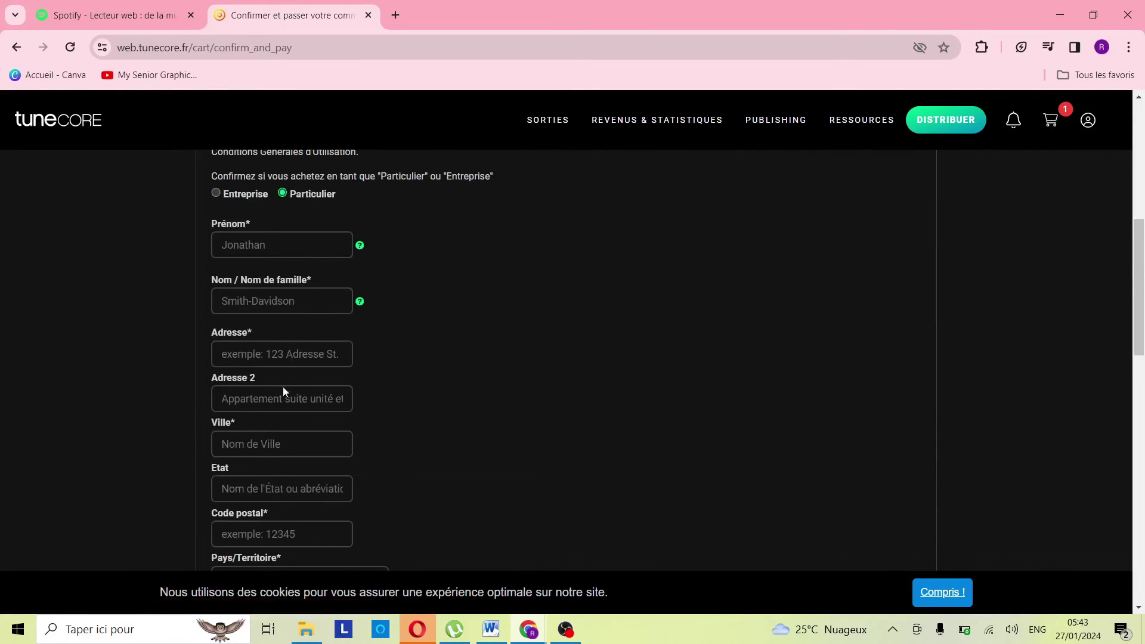
{"action": "scroll", "coordinate": [340, 385], "scroll_direction": "down", "scroll_amount": 4}
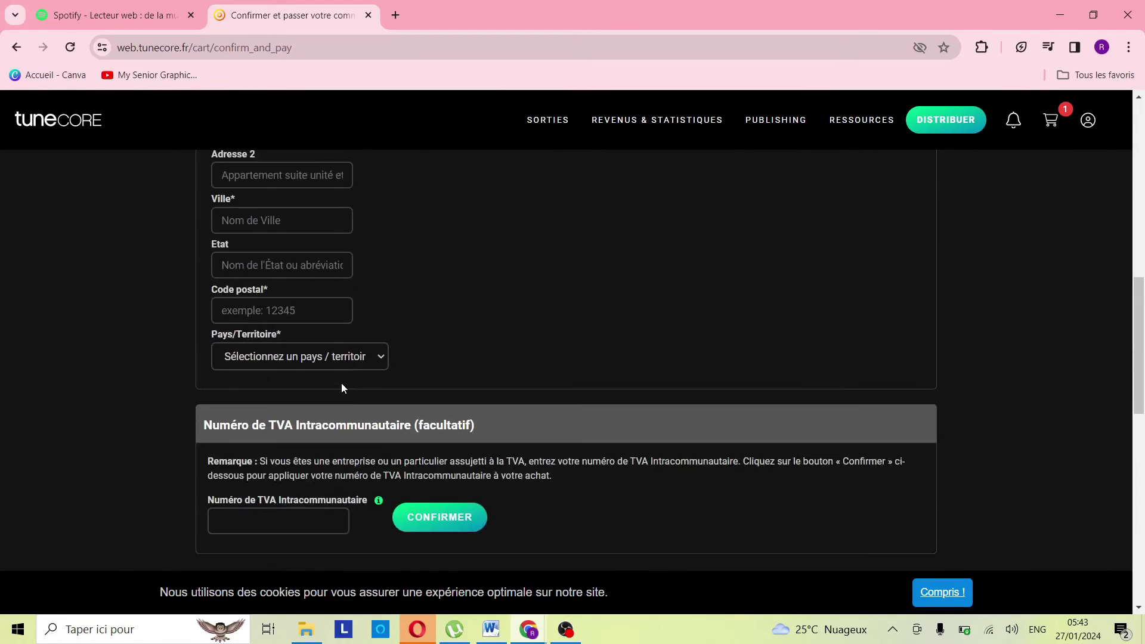
{"action": "scroll", "coordinate": [349, 325], "scroll_direction": "down", "scroll_amount": 8}
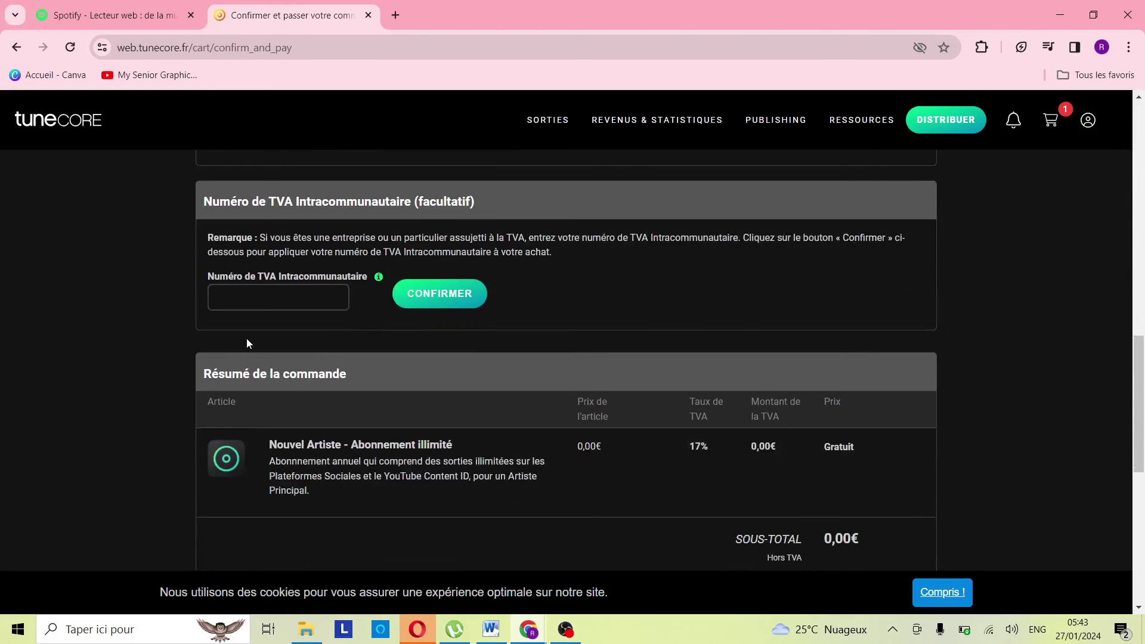
{"action": "scroll", "coordinate": [476, 377], "scroll_direction": "down", "scroll_amount": 4}
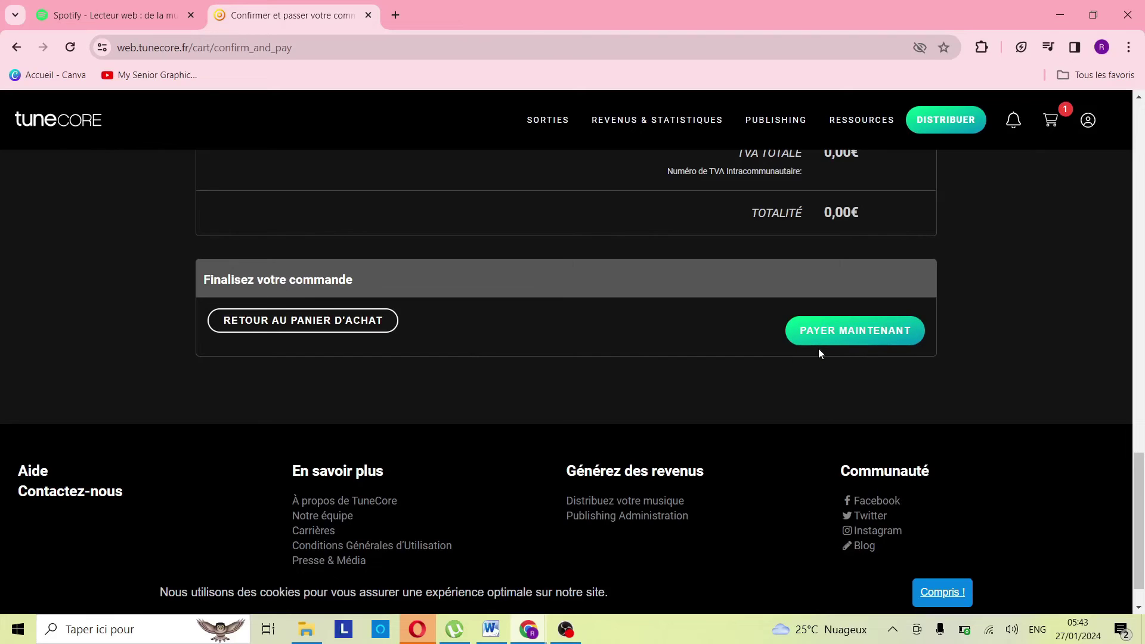
{"action": "scroll", "coordinate": [976, 327], "scroll_direction": "up", "scroll_amount": 4}
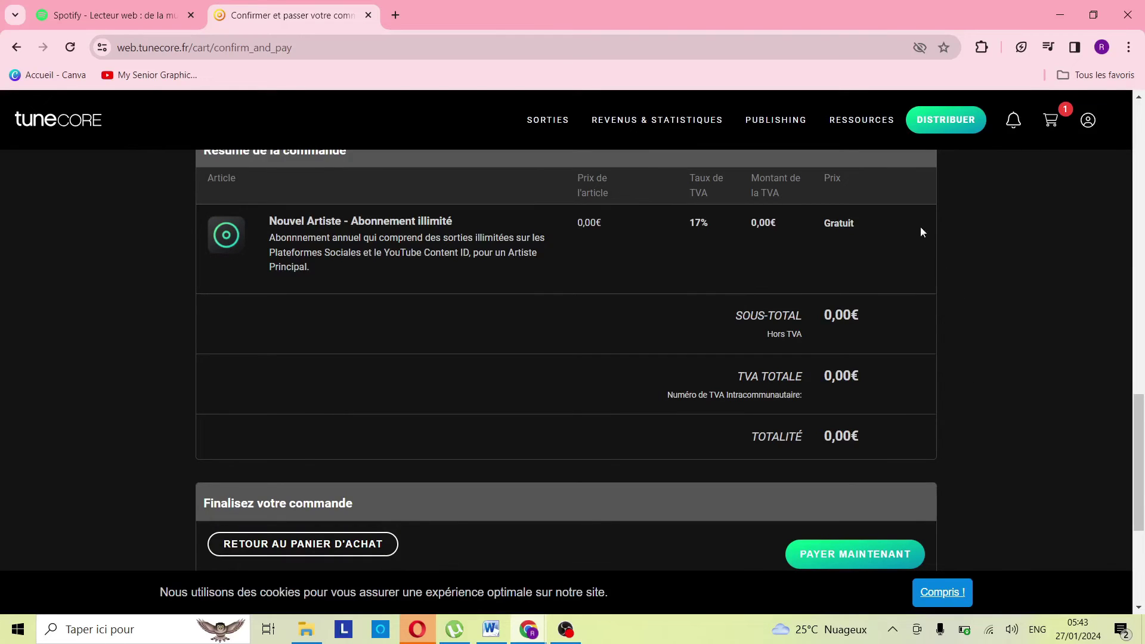
Step: Start a new SINGLE via DISTRIBUER and scroll through the empty Créer un single form
{"action": "left_click", "coordinate": [942, 122]}
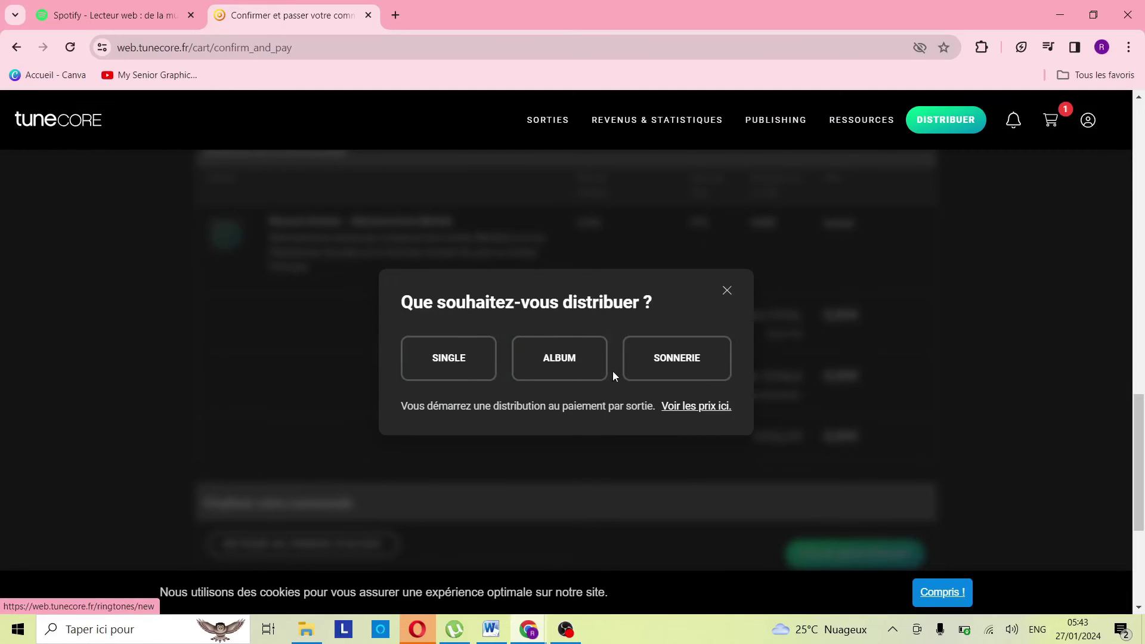
{"action": "left_click", "coordinate": [466, 374]}
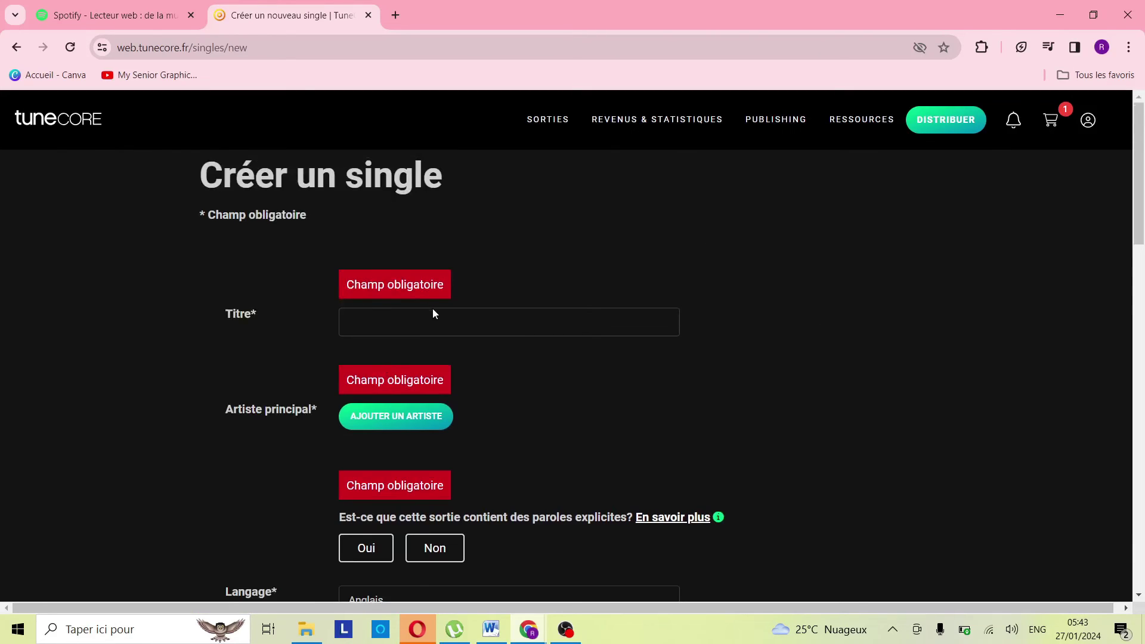
{"action": "scroll", "coordinate": [543, 365], "scroll_direction": "down", "scroll_amount": 1}
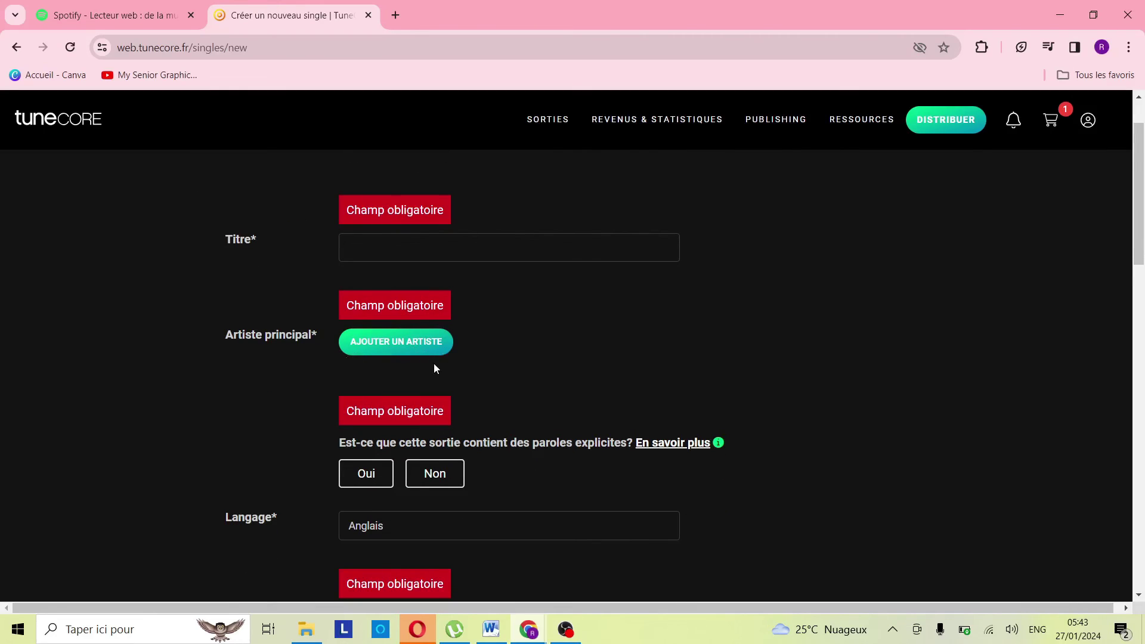
{"action": "scroll", "coordinate": [451, 389], "scroll_direction": "down", "scroll_amount": 2}
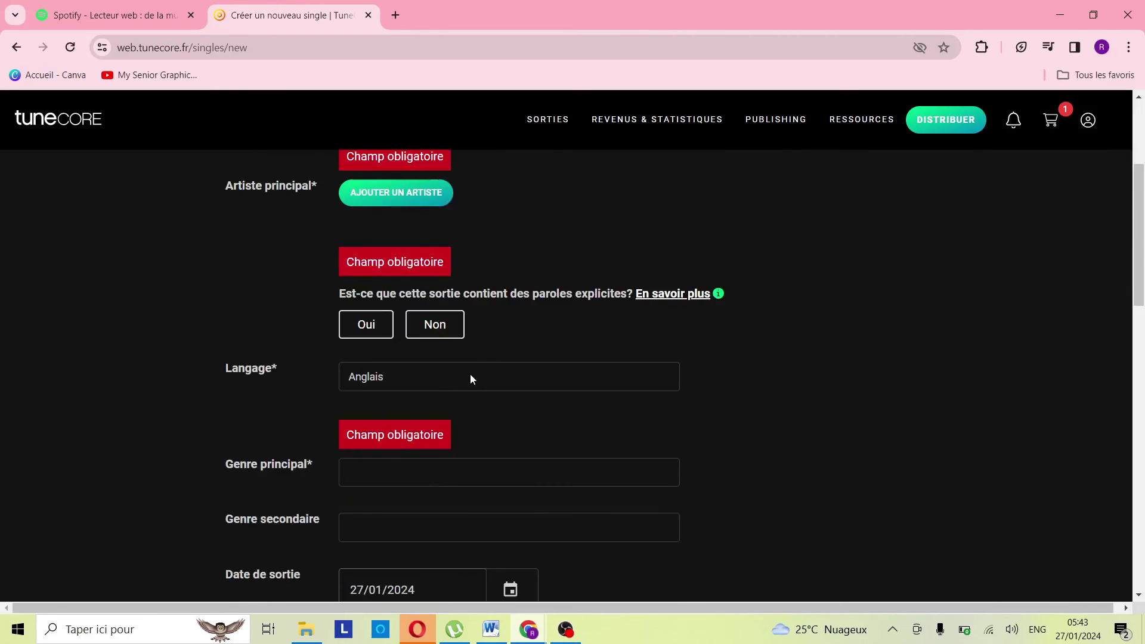
{"action": "scroll", "coordinate": [446, 433], "scroll_direction": "down", "scroll_amount": 3}
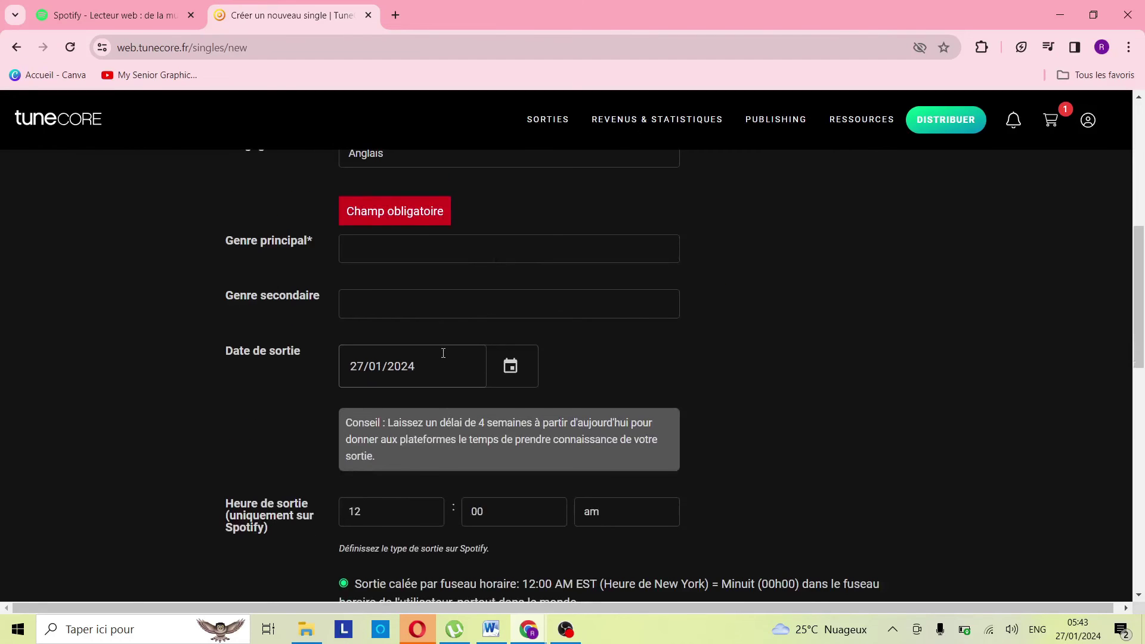
{"action": "scroll", "coordinate": [628, 344], "scroll_direction": "down", "scroll_amount": 3}
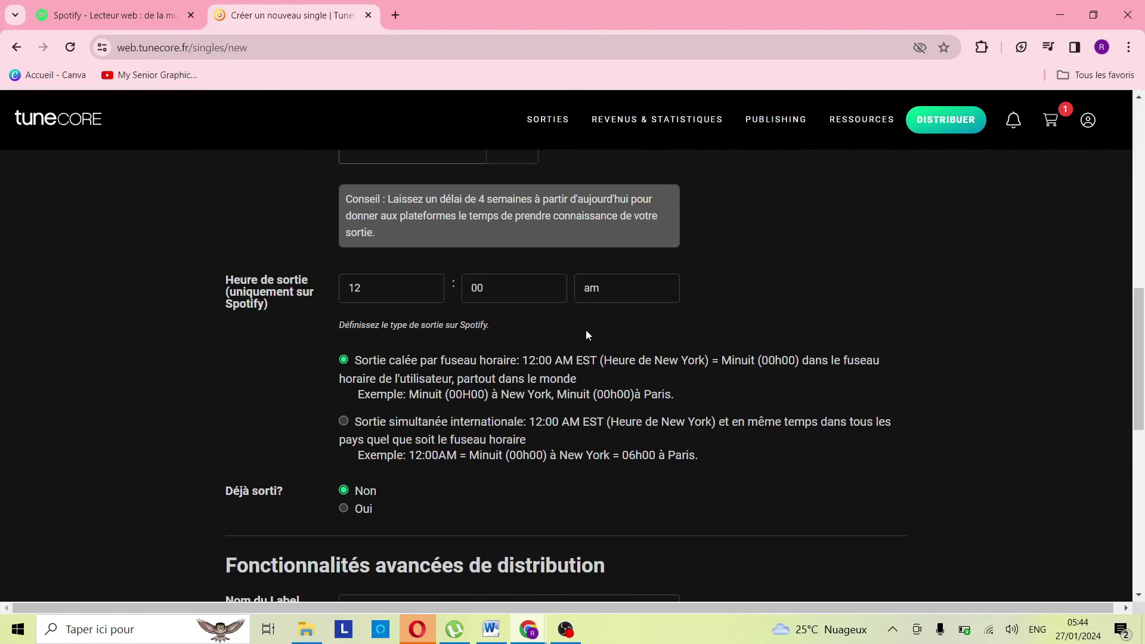
{"action": "scroll", "coordinate": [586, 329], "scroll_direction": "down", "scroll_amount": 2}
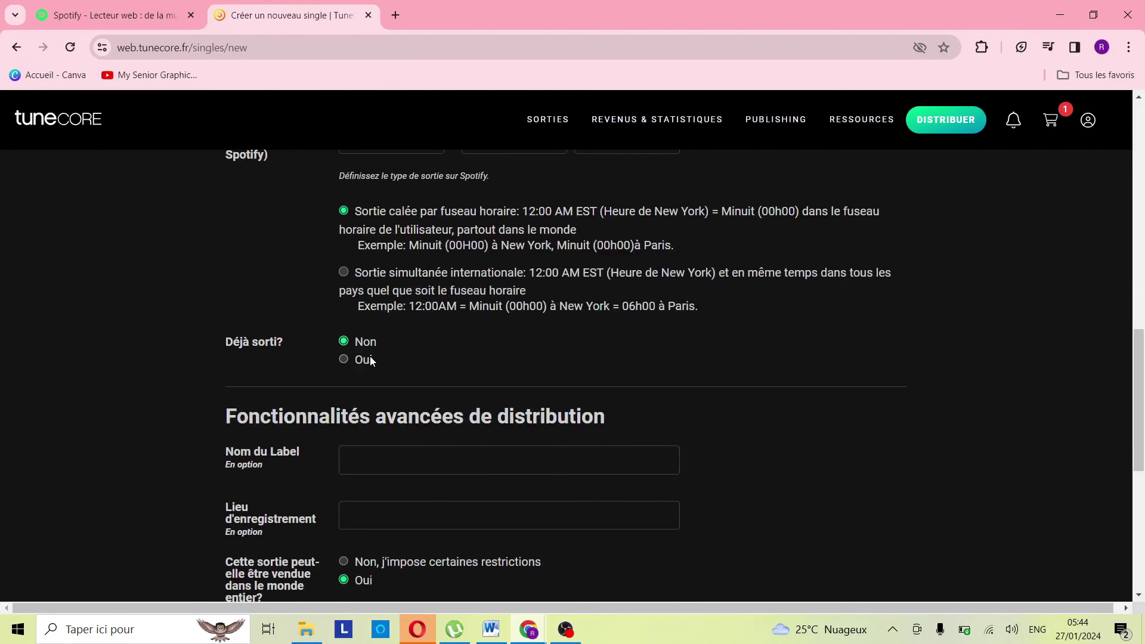
{"action": "scroll", "coordinate": [550, 444], "scroll_direction": "down", "scroll_amount": 4}
{"action": "scroll", "coordinate": [545, 433], "scroll_direction": "up", "scroll_amount": 3}
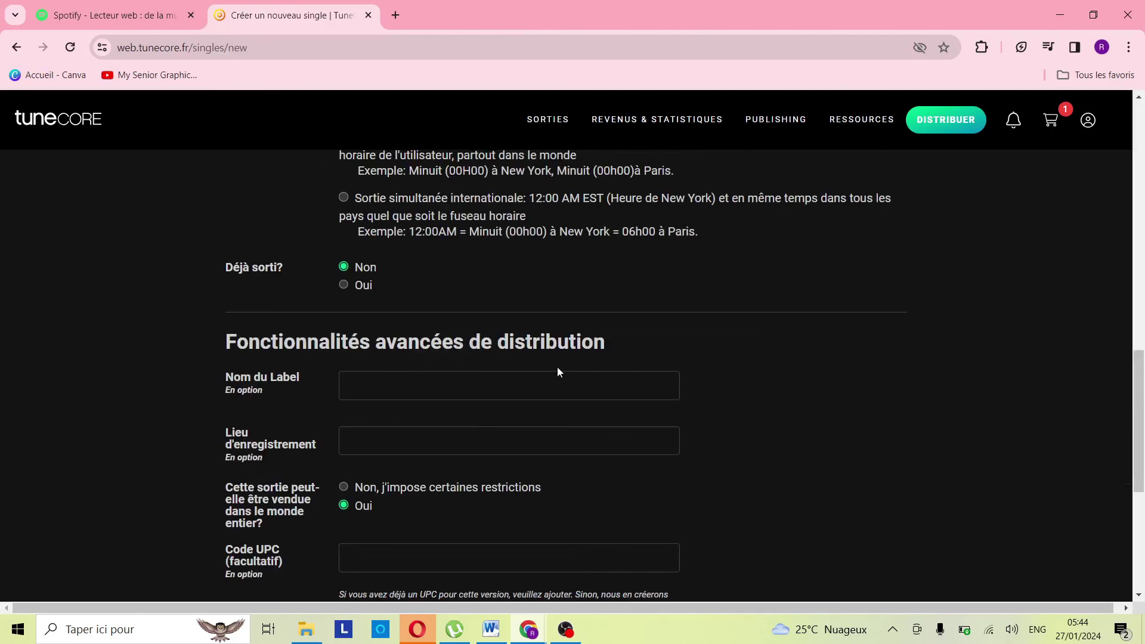
{"action": "scroll", "coordinate": [557, 372], "scroll_direction": "down", "scroll_amount": 5}
{"action": "scroll", "coordinate": [549, 371], "scroll_direction": "up", "scroll_amount": 3}
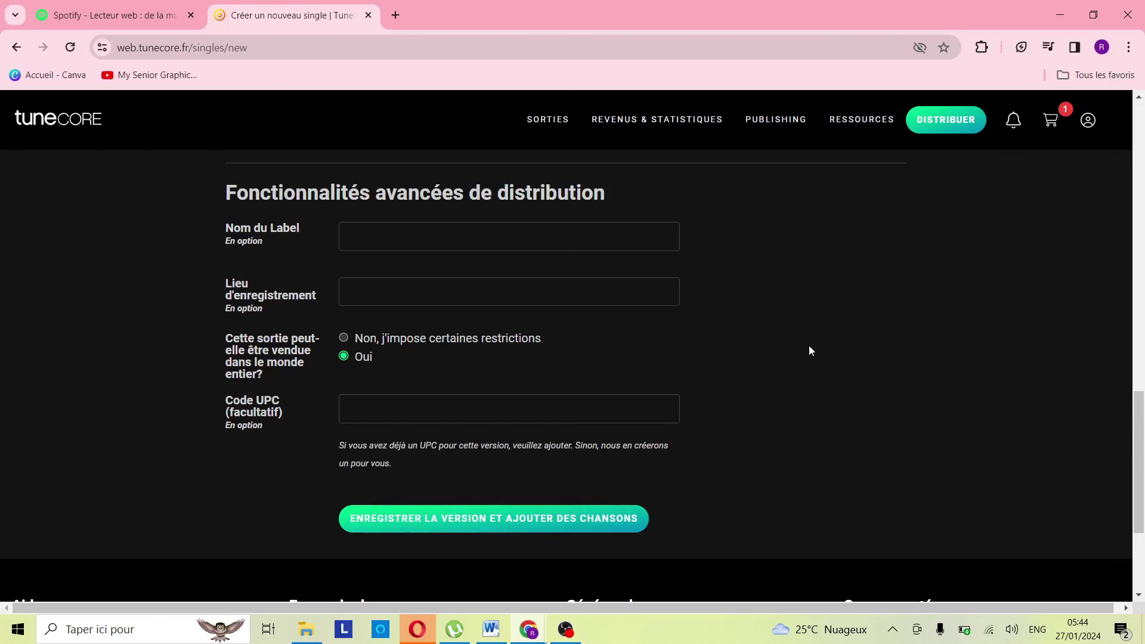
{"action": "scroll", "coordinate": [573, 380], "scroll_direction": "down", "scroll_amount": 3}
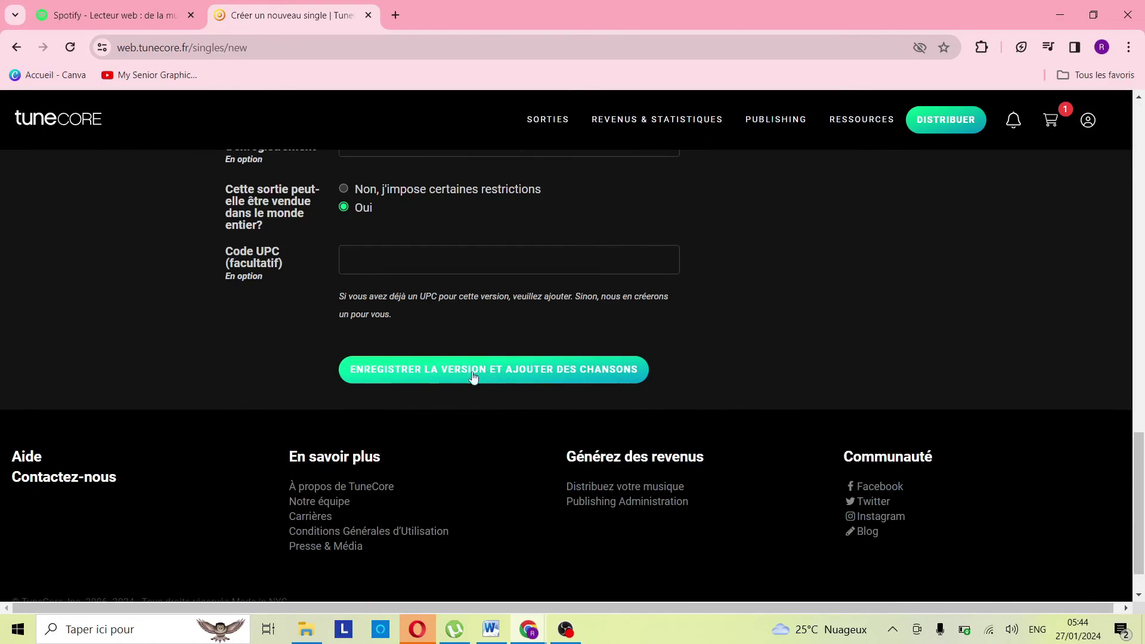